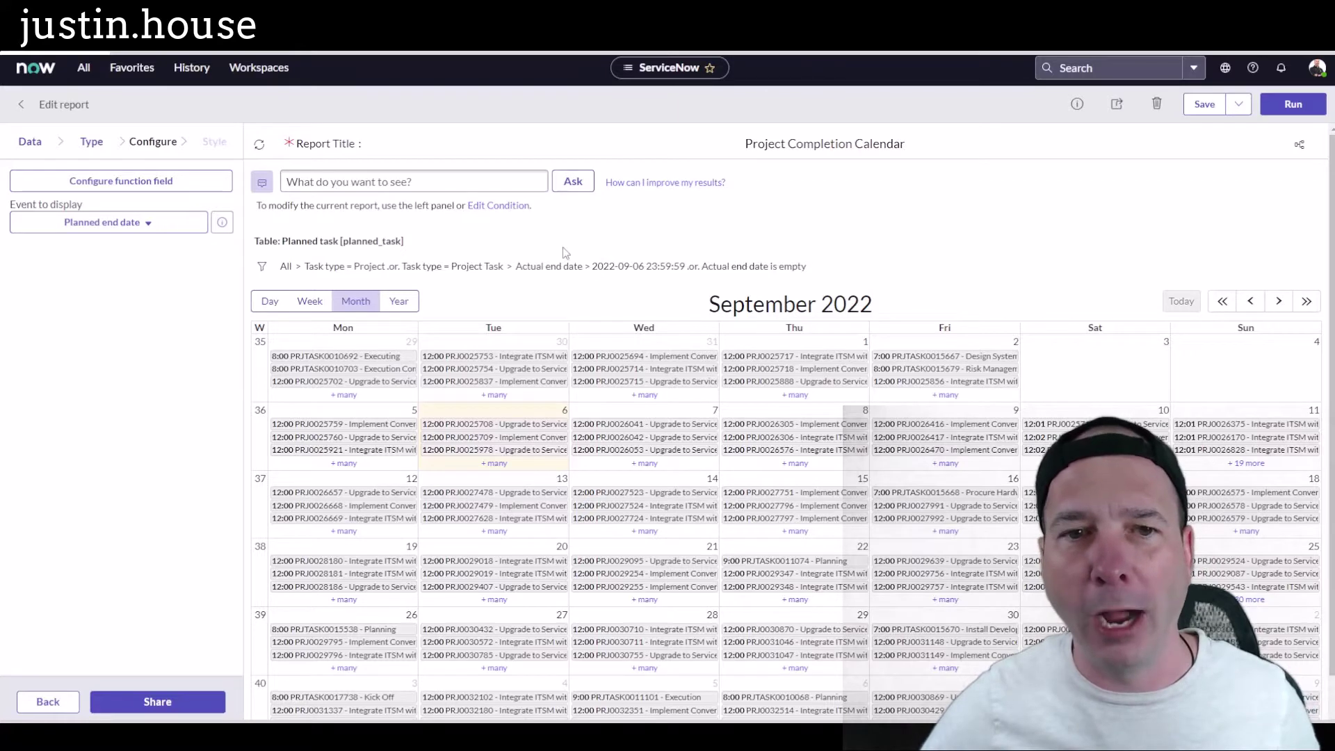
Step: Scroll the Collaboration Calendar Store listing past its summary to the Key Features list
{"action": "scroll", "coordinate": [563, 249], "scroll_direction": "down", "scroll_amount": 1}
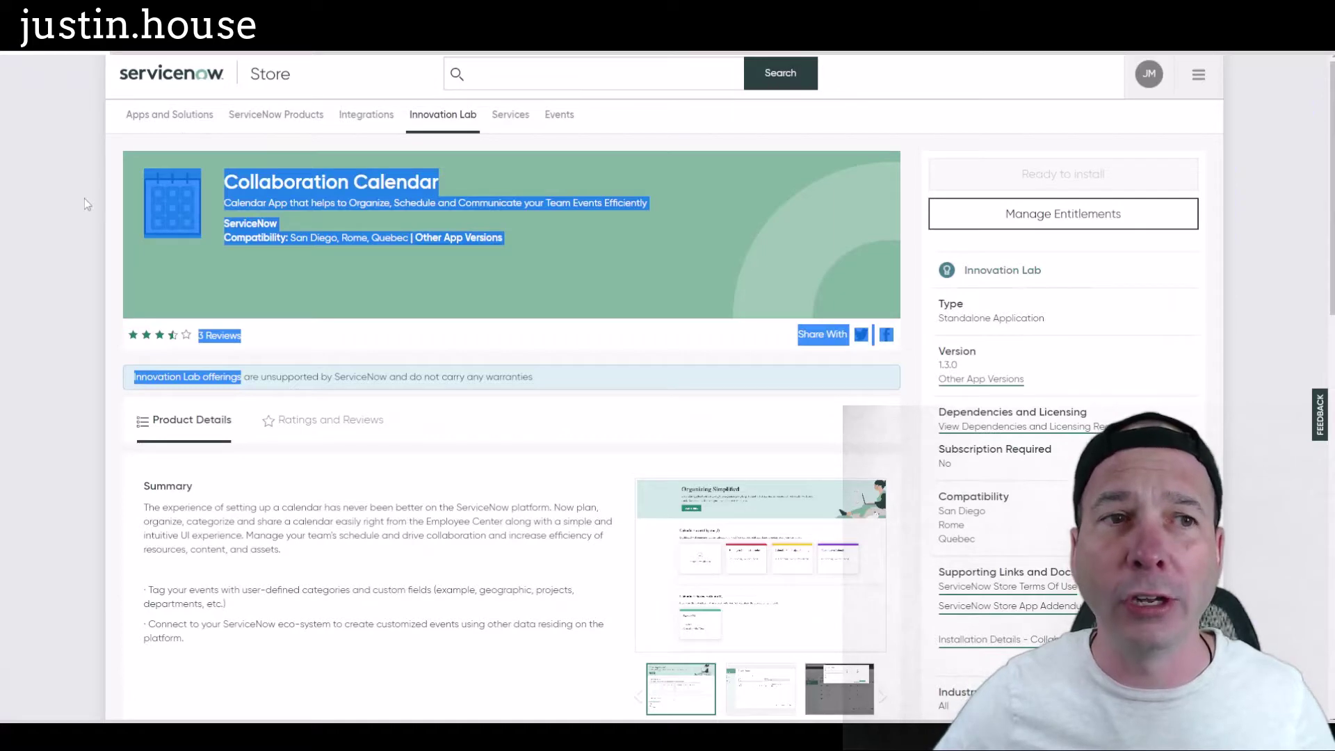
{"action": "left_click", "coordinate": [87, 203]}
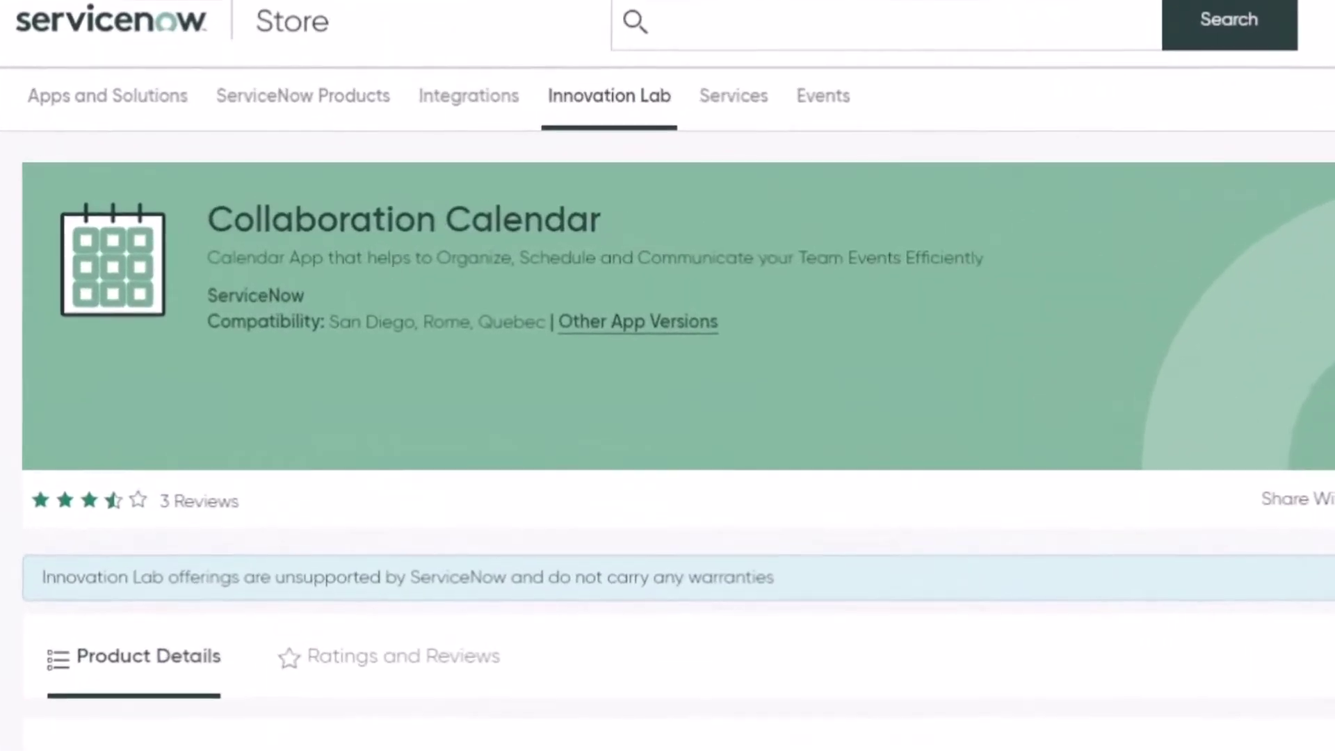
{"action": "mouse_move", "coordinate": [2, 521]}
{"action": "left_mouse_down"}
{"action": "mouse_move", "coordinate": [691, 635]}
{"action": "mouse_move", "coordinate": [894, 620]}
{"action": "mouse_move", "coordinate": [883, 635]}
{"action": "left_mouse_up"}
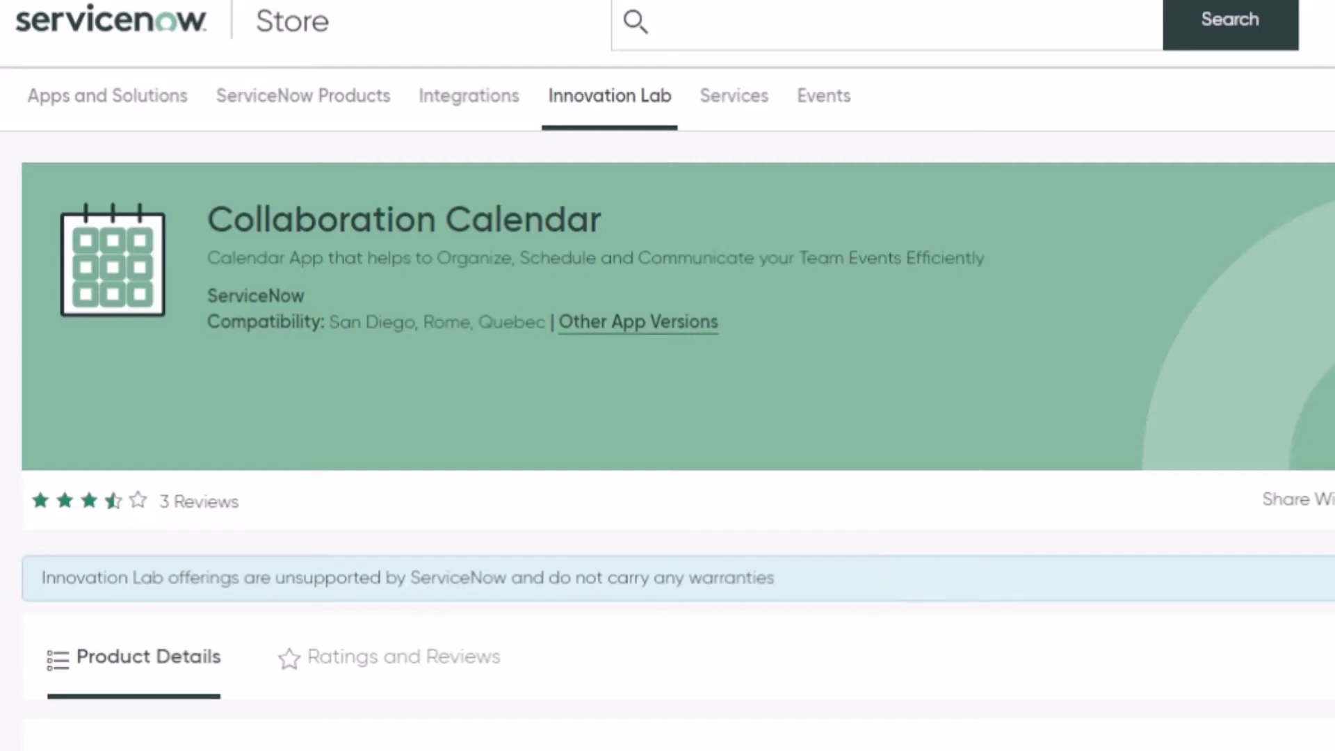
{"action": "scroll", "coordinate": [542, 745], "scroll_direction": "down", "scroll_amount": 6}
{"action": "scroll", "coordinate": [541, 745], "scroll_direction": "down", "scroll_amount": 5}
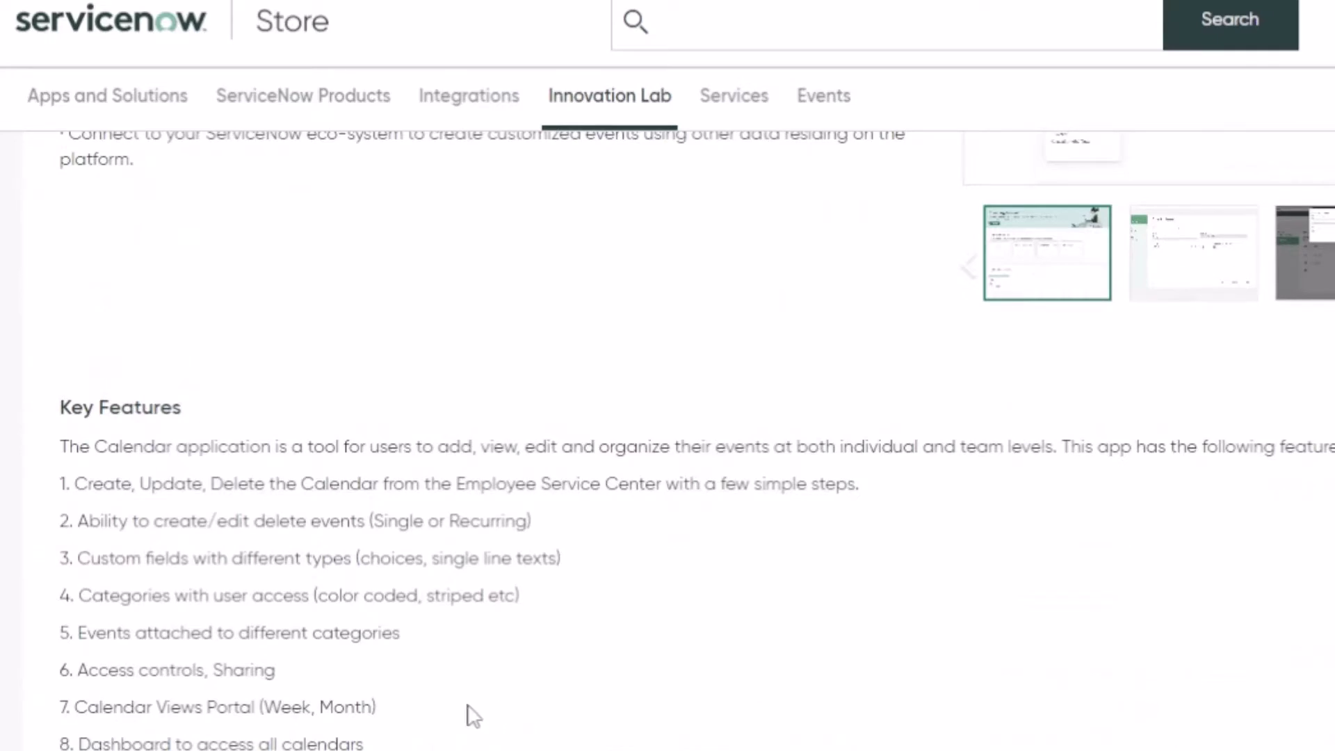
{"action": "scroll", "coordinate": [83, 620], "scroll_direction": "down", "scroll_amount": 4}
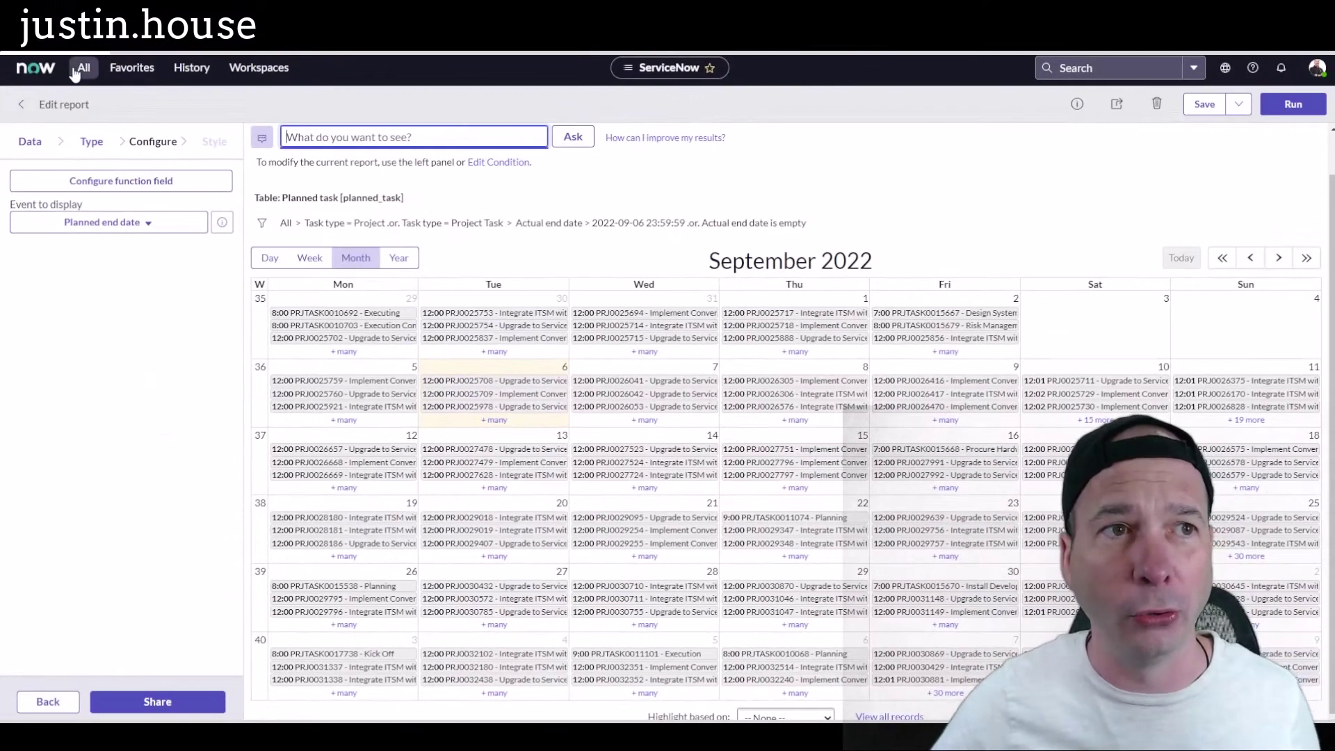
Step: Filter the application navigator on 'collaboration' and go to Collaboration Calendar > OneView
{"action": "left_click", "coordinate": [81, 69]}
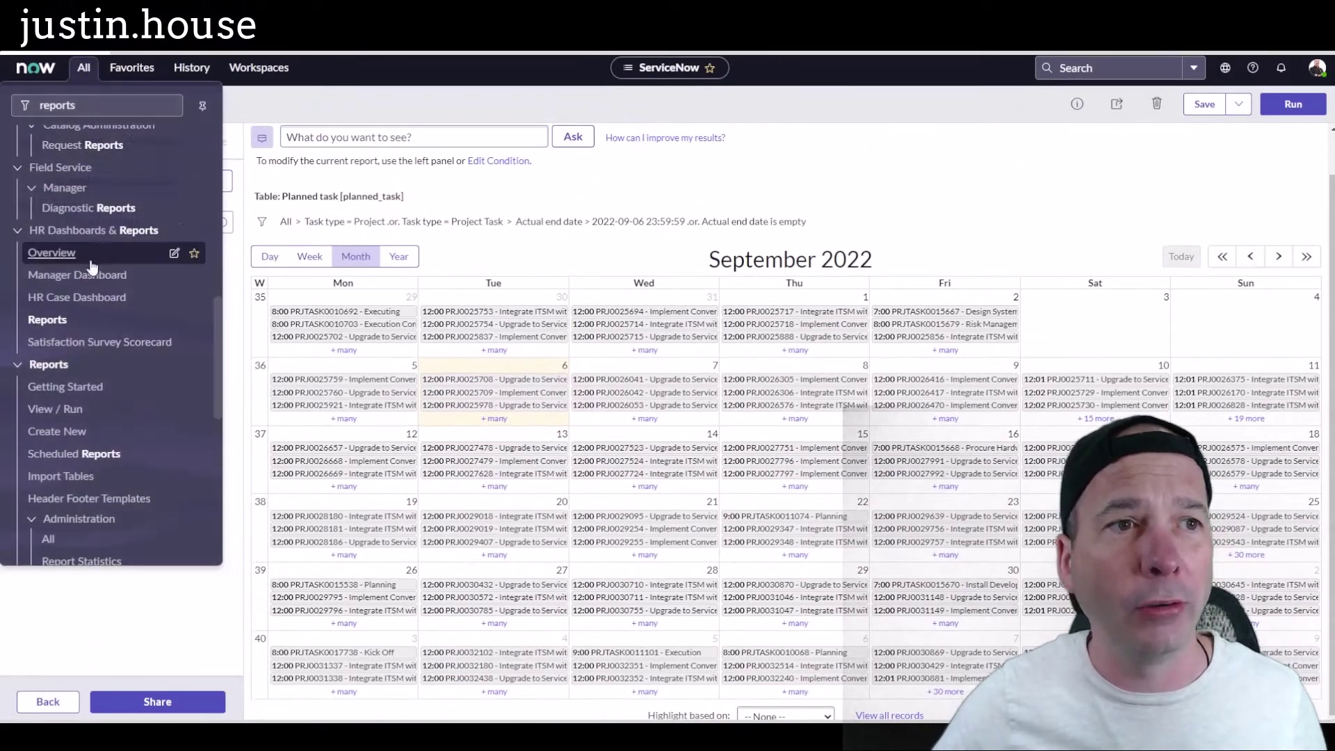
{"action": "double_click", "coordinate": [104, 105]}
{"action": "type", "text": "collaboration"}
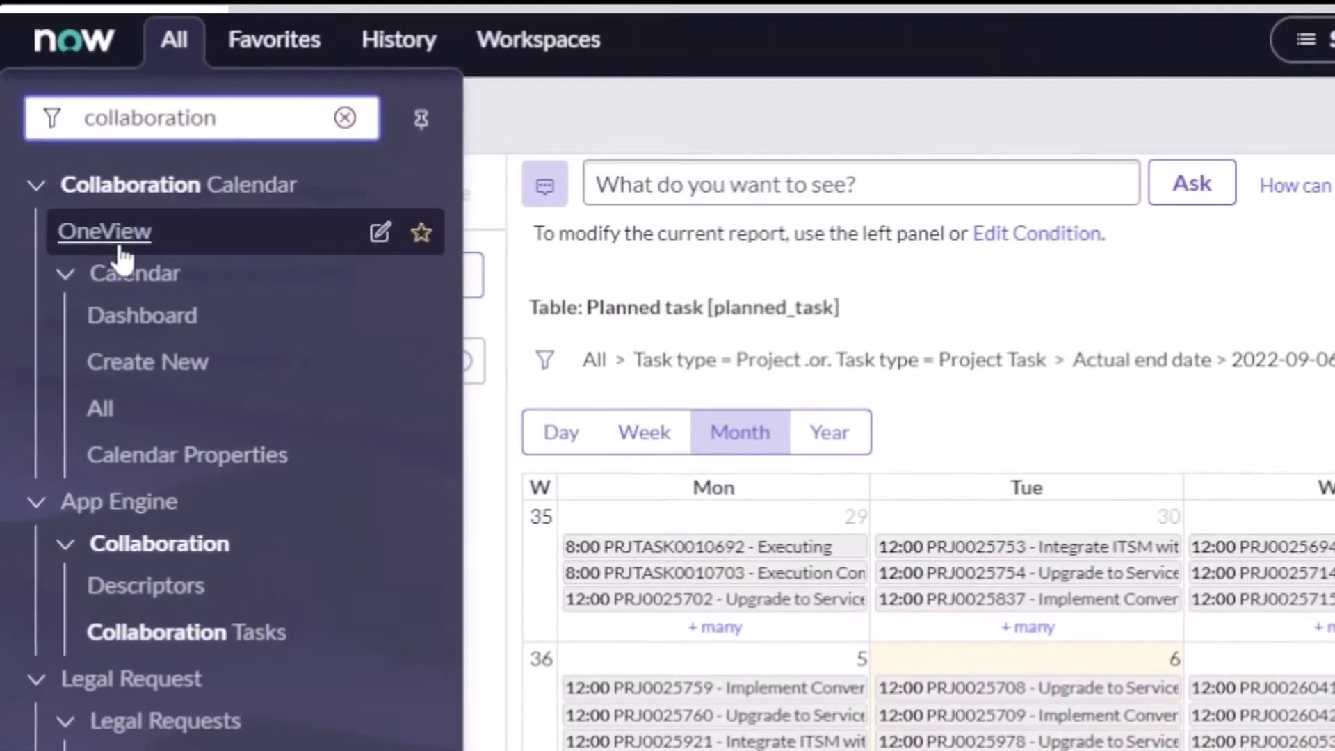
{"action": "left_click", "coordinate": [110, 322]}
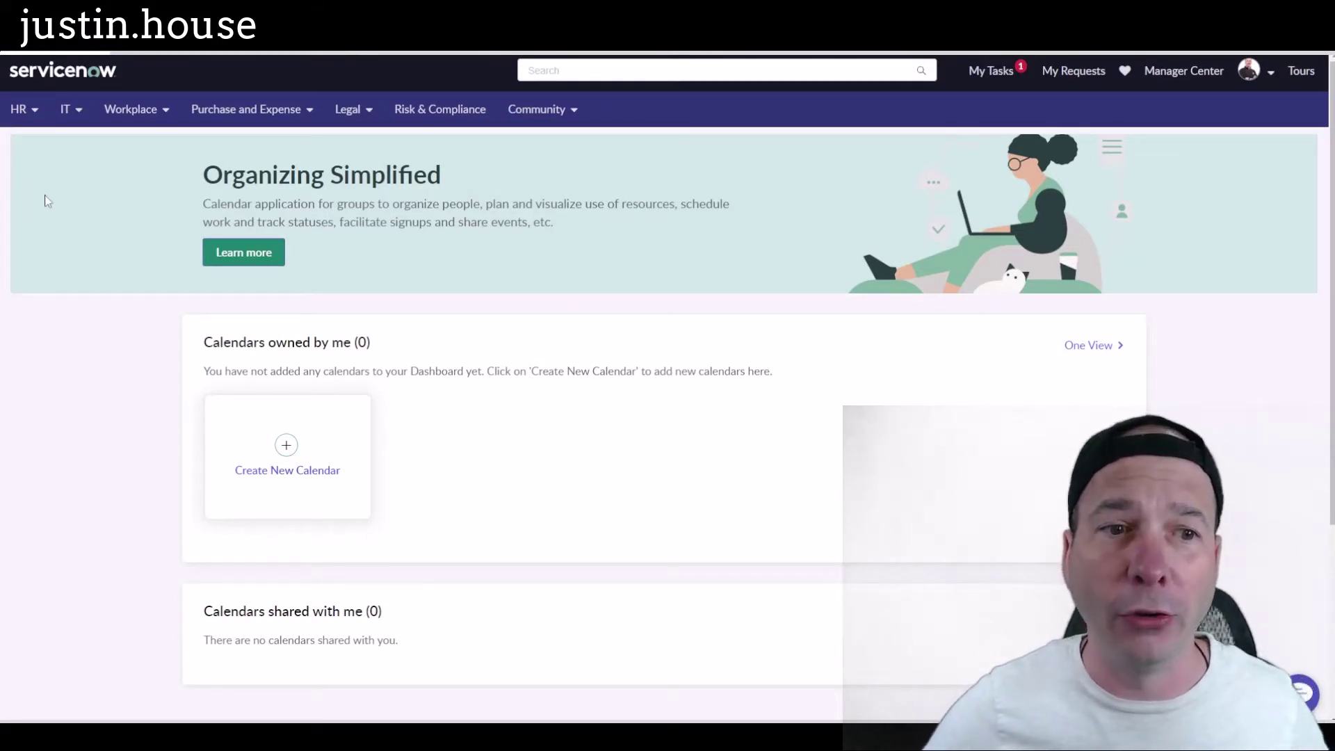
Step: Start creating a new calendar and close the guided tour
{"action": "scroll", "coordinate": [208, 299], "scroll_direction": "down", "scroll_amount": 3}
{"action": "left_click", "coordinate": [301, 236]}
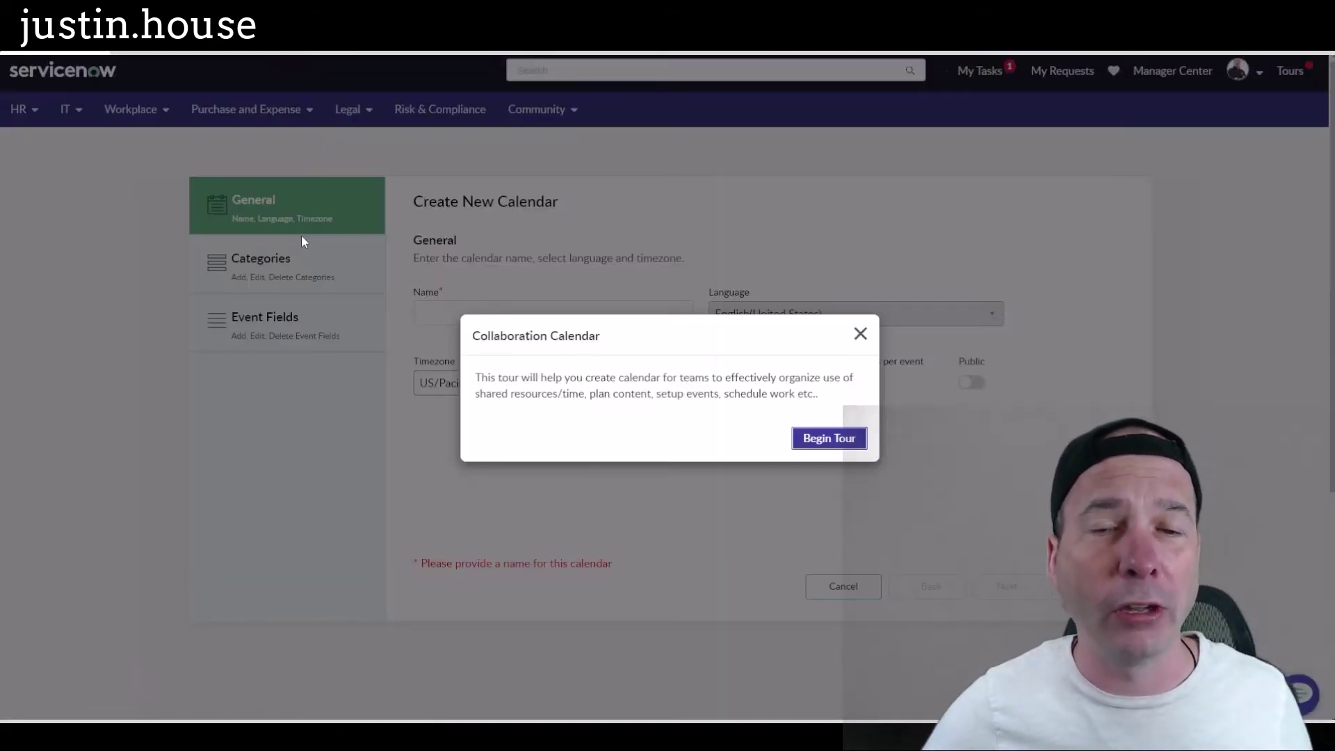
{"action": "left_click", "coordinate": [860, 333]}
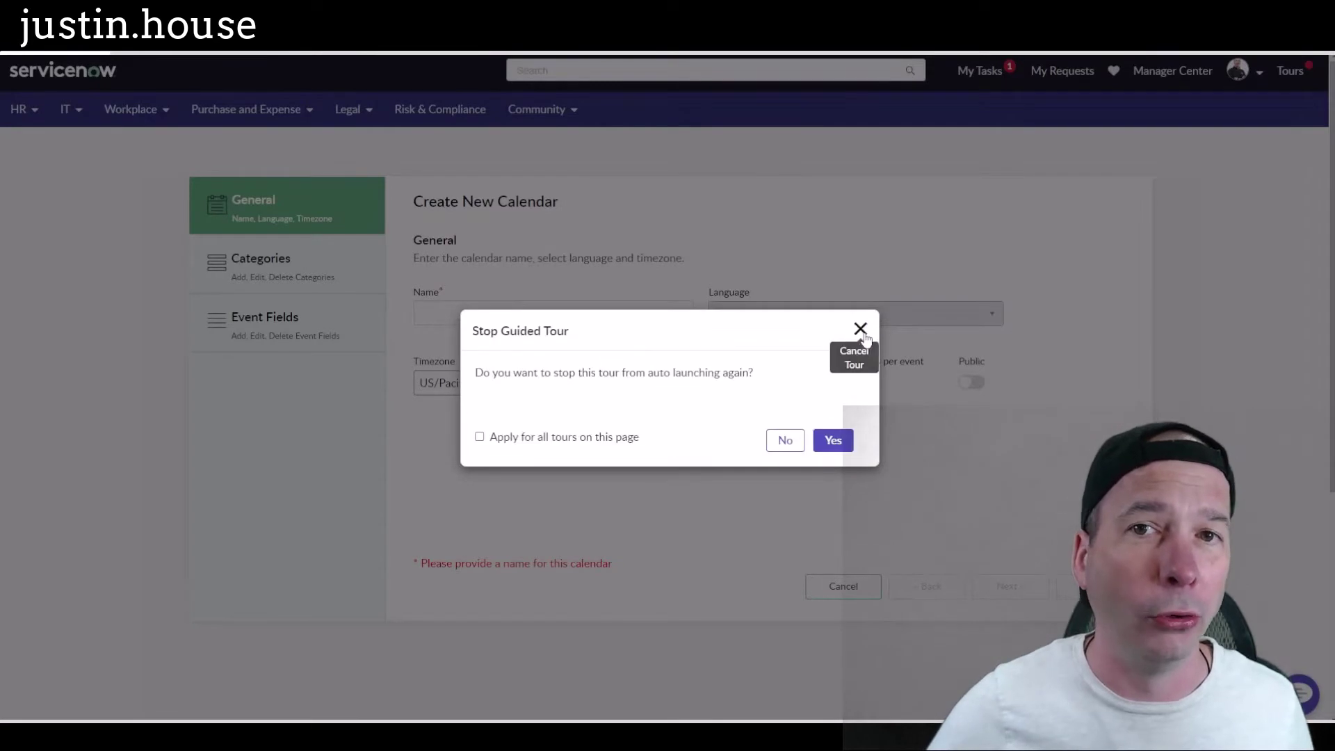
{"action": "left_click", "coordinate": [784, 439]}
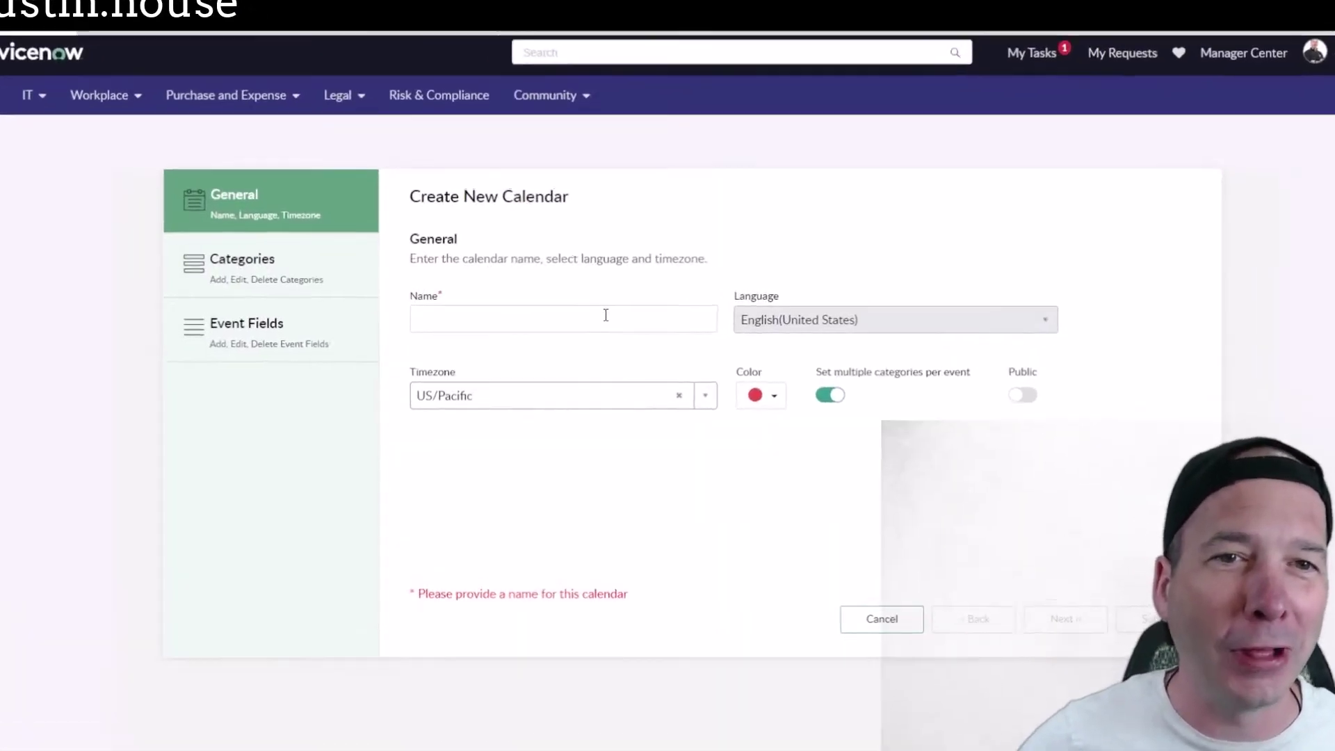
Step: Name the calendar 'Holiday Calendar', keep US/Pacific, make it purple and public, and continue
{"action": "left_click", "coordinate": [605, 315]}
{"action": "type", "text": "Holi"}
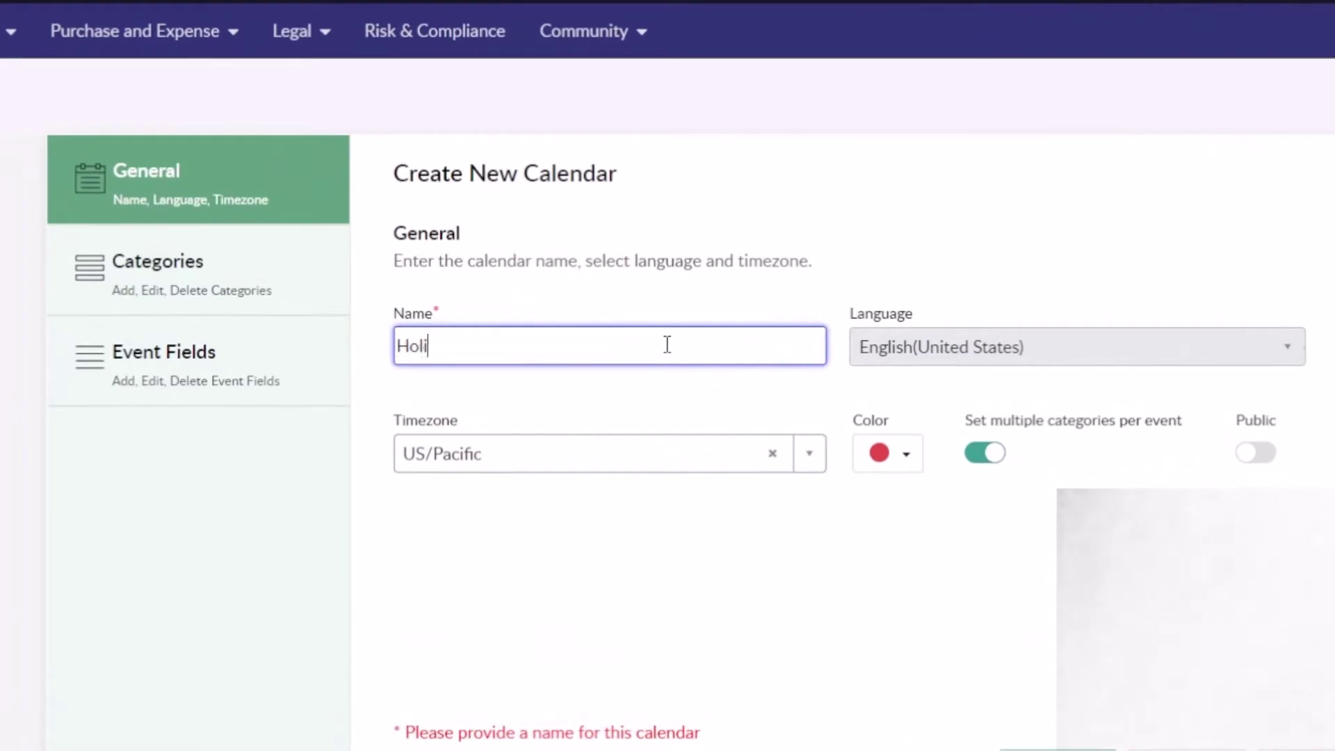
{"action": "type", "text": "day Calendar"}
{"action": "left_click", "coordinate": [776, 459]}
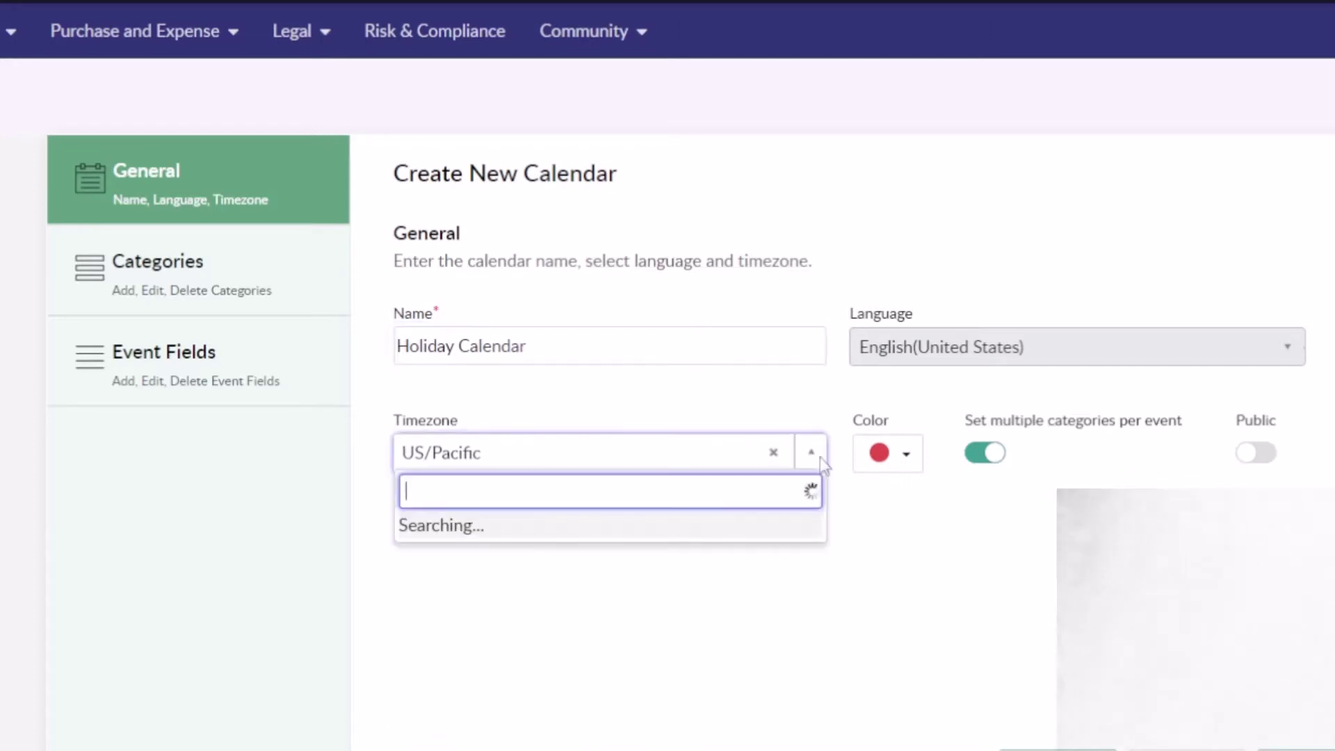
{"action": "left_click_drag", "start_coordinate": [812, 612], "coordinate": [831, 678]}
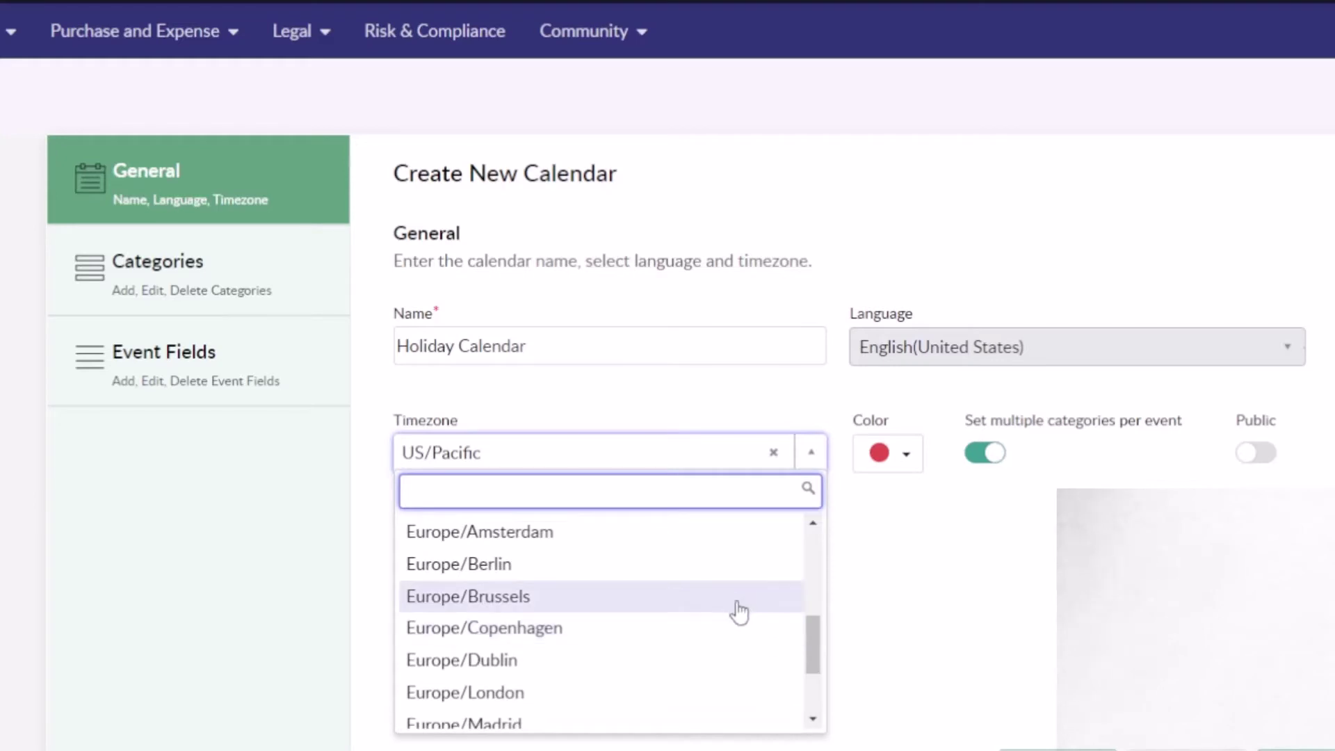
{"action": "left_click", "coordinate": [949, 617]}
{"action": "left_click", "coordinate": [901, 460]}
{"action": "left_click", "coordinate": [1003, 491]}
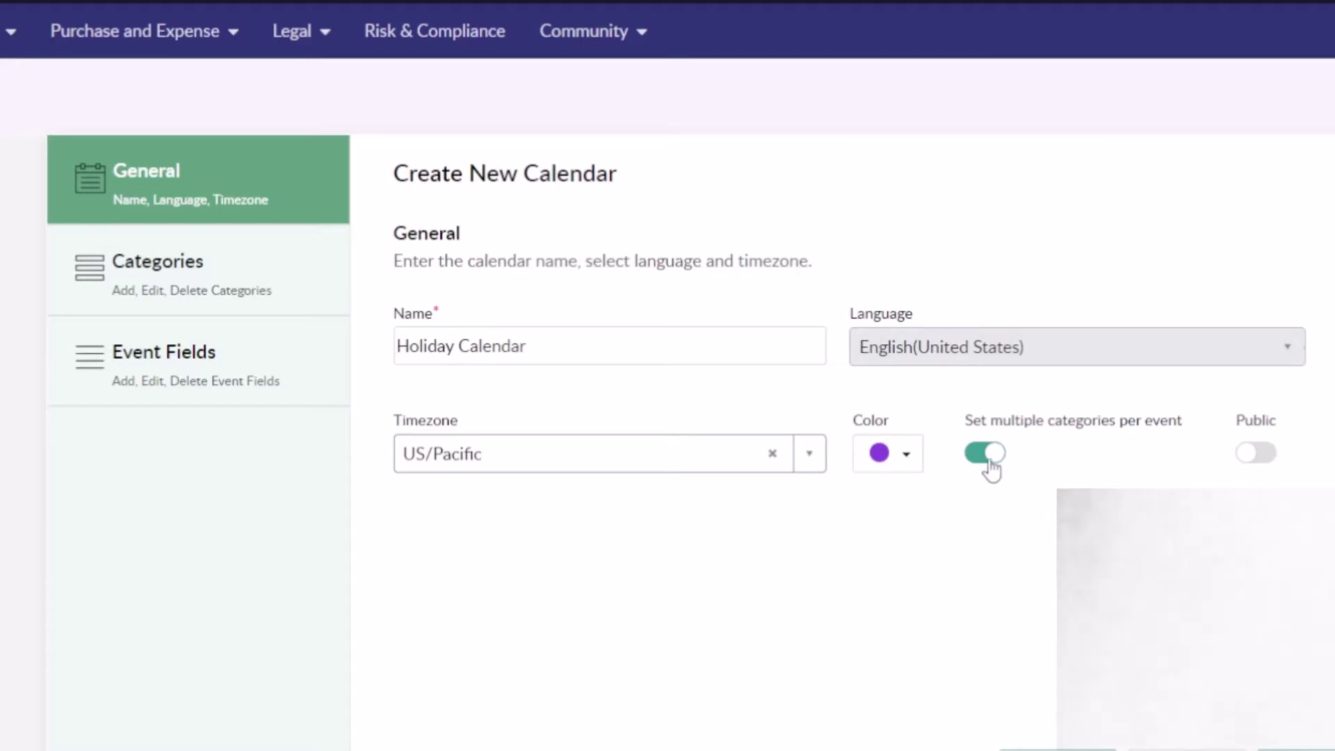
{"action": "left_click", "coordinate": [1256, 455]}
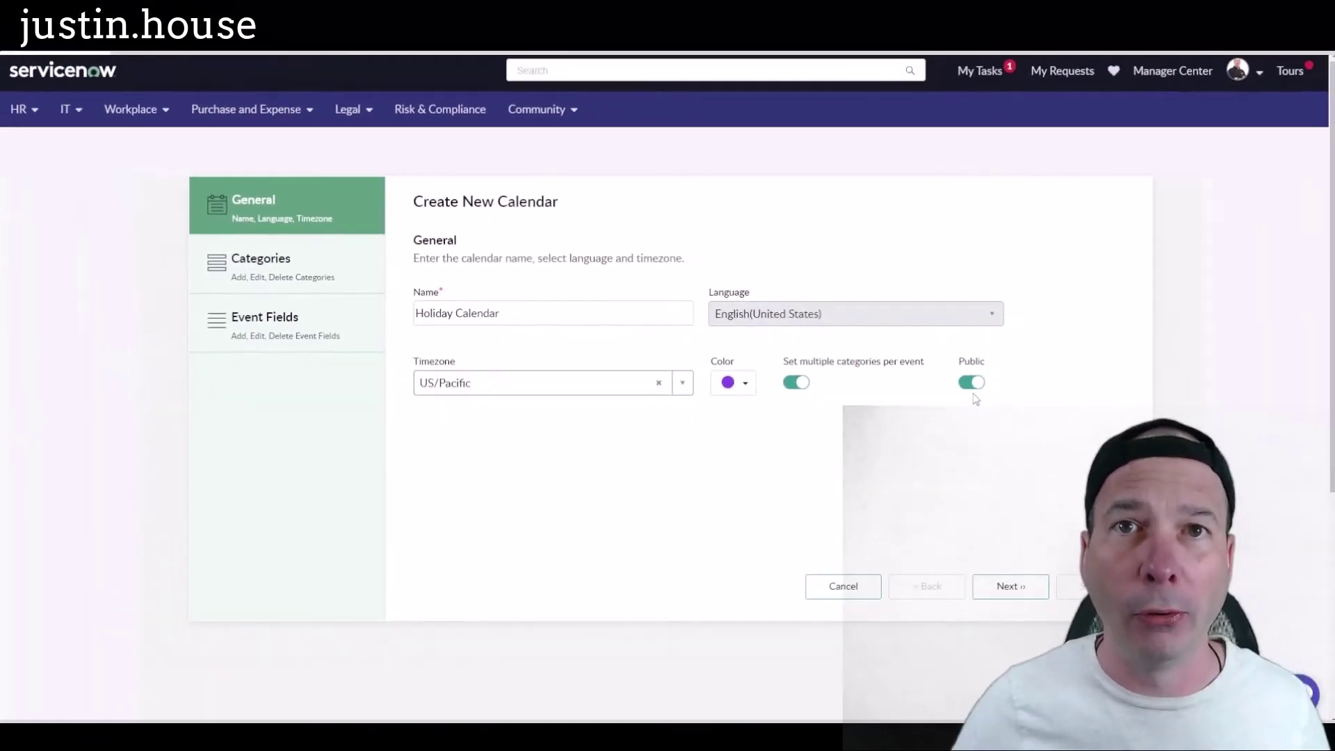
{"action": "left_click", "coordinate": [1009, 586]}
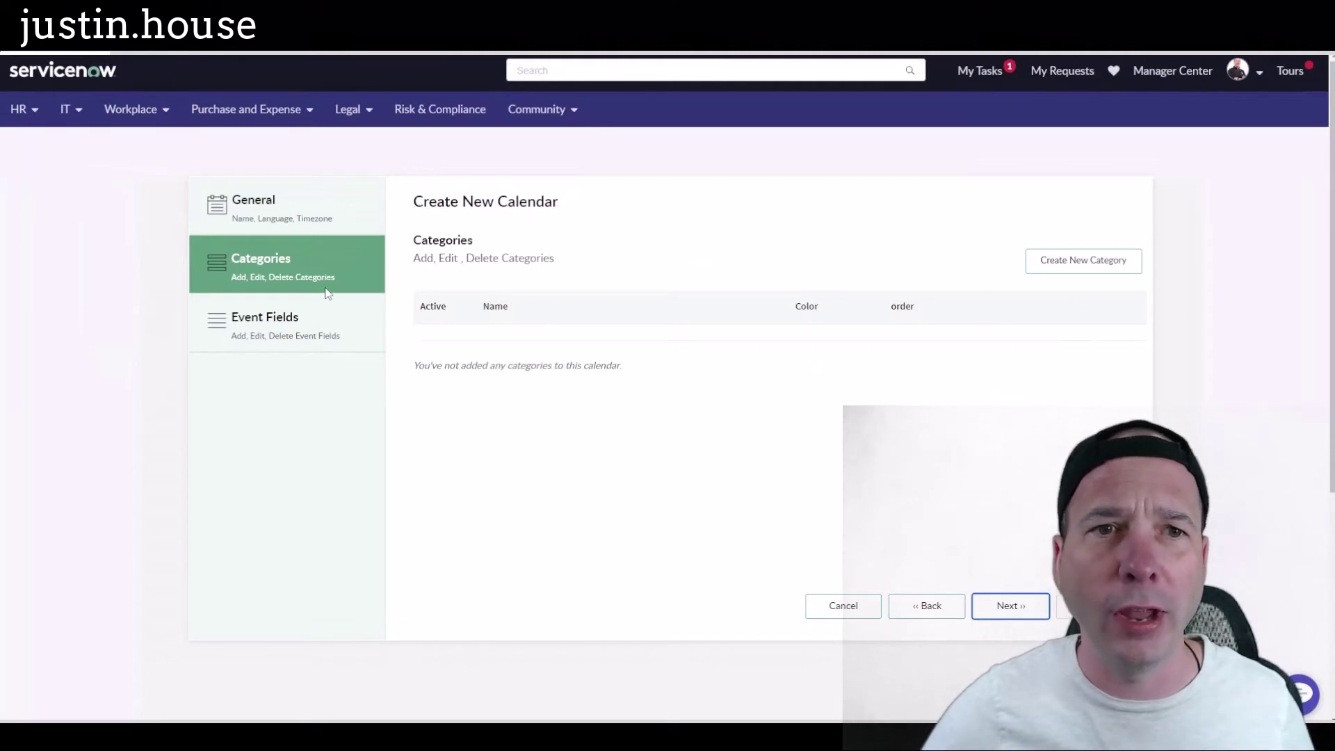
Step: Add and save a yellow 'US Holidays' category
{"action": "left_click", "coordinate": [1078, 262]}
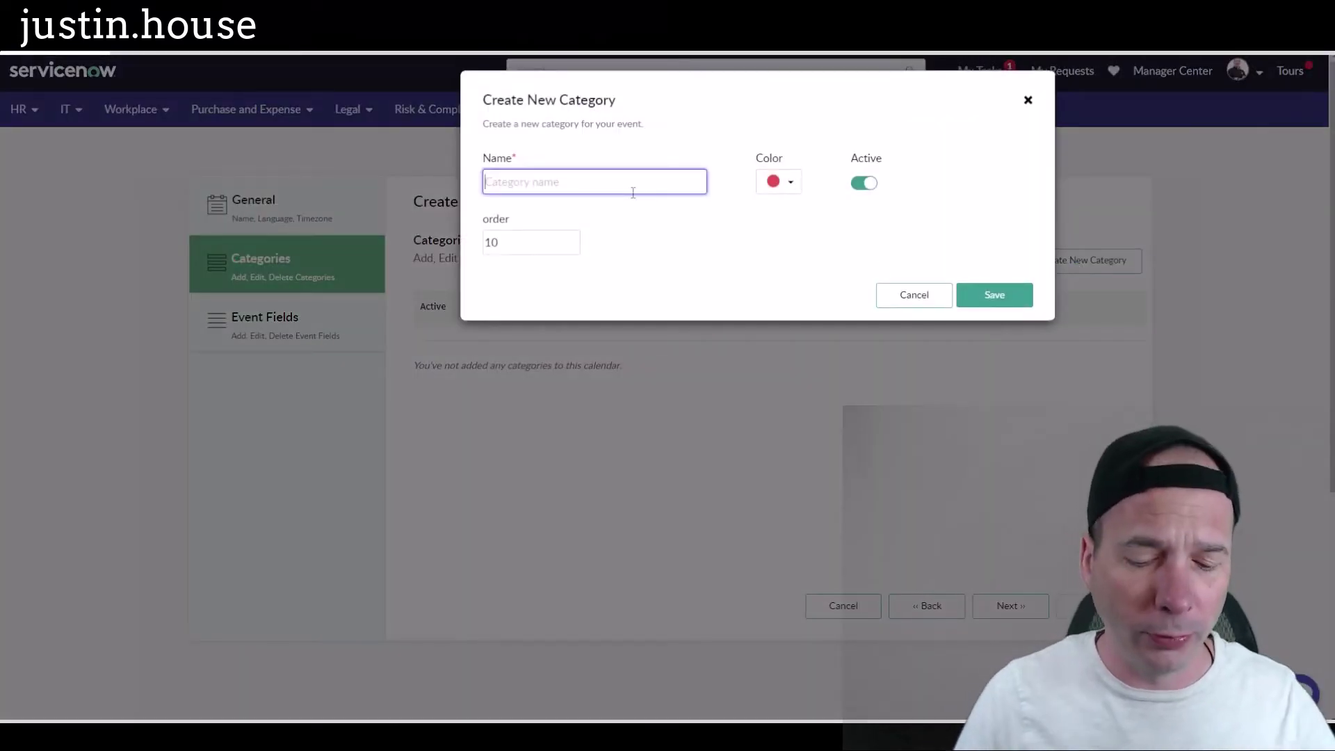
{"action": "type", "text": "US H"}
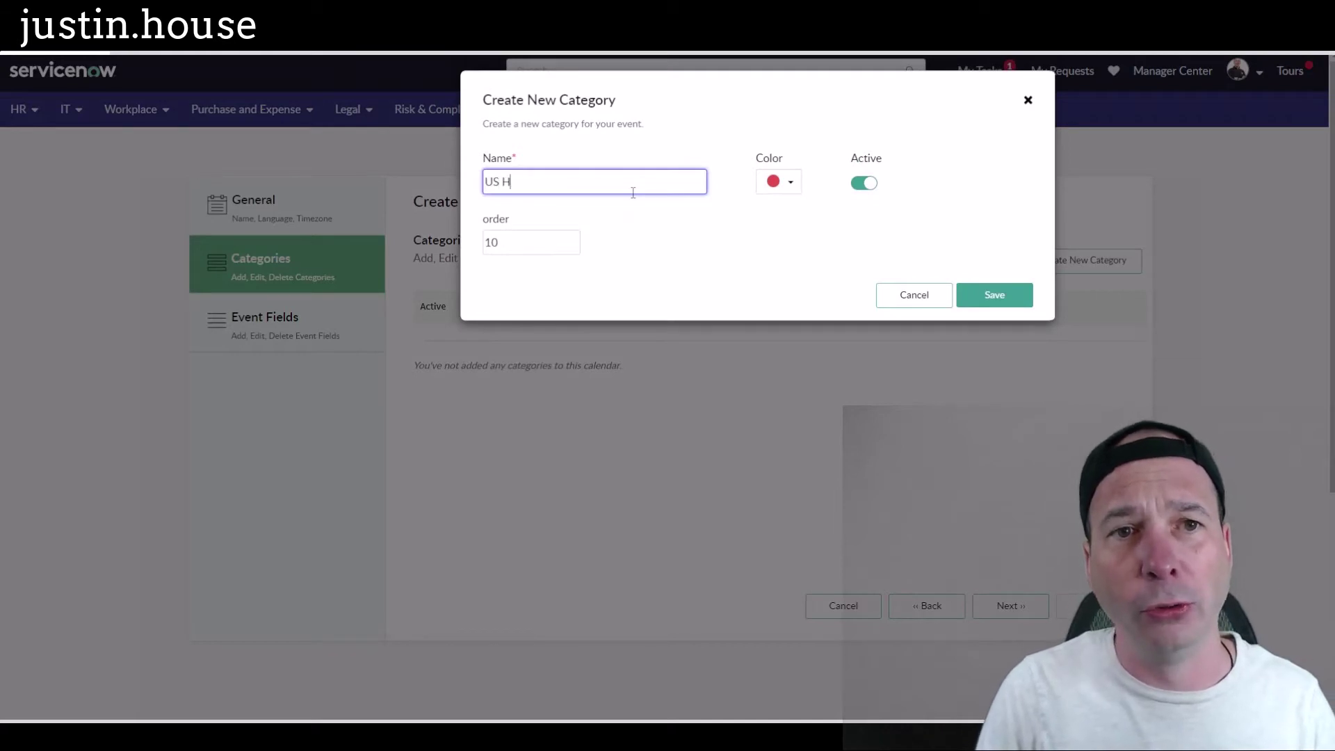
{"action": "type", "text": "olidays"}
{"action": "left_click", "coordinate": [781, 182]}
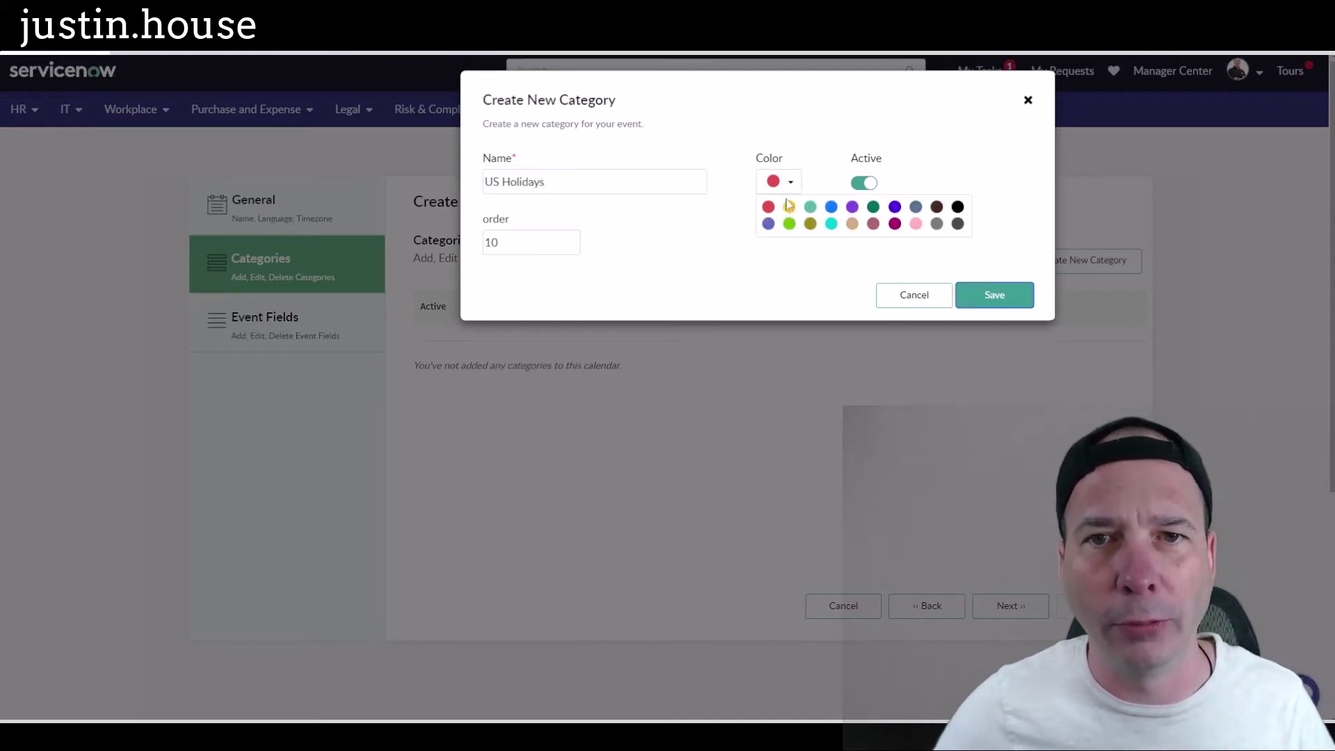
{"action": "left_click", "coordinate": [789, 208]}
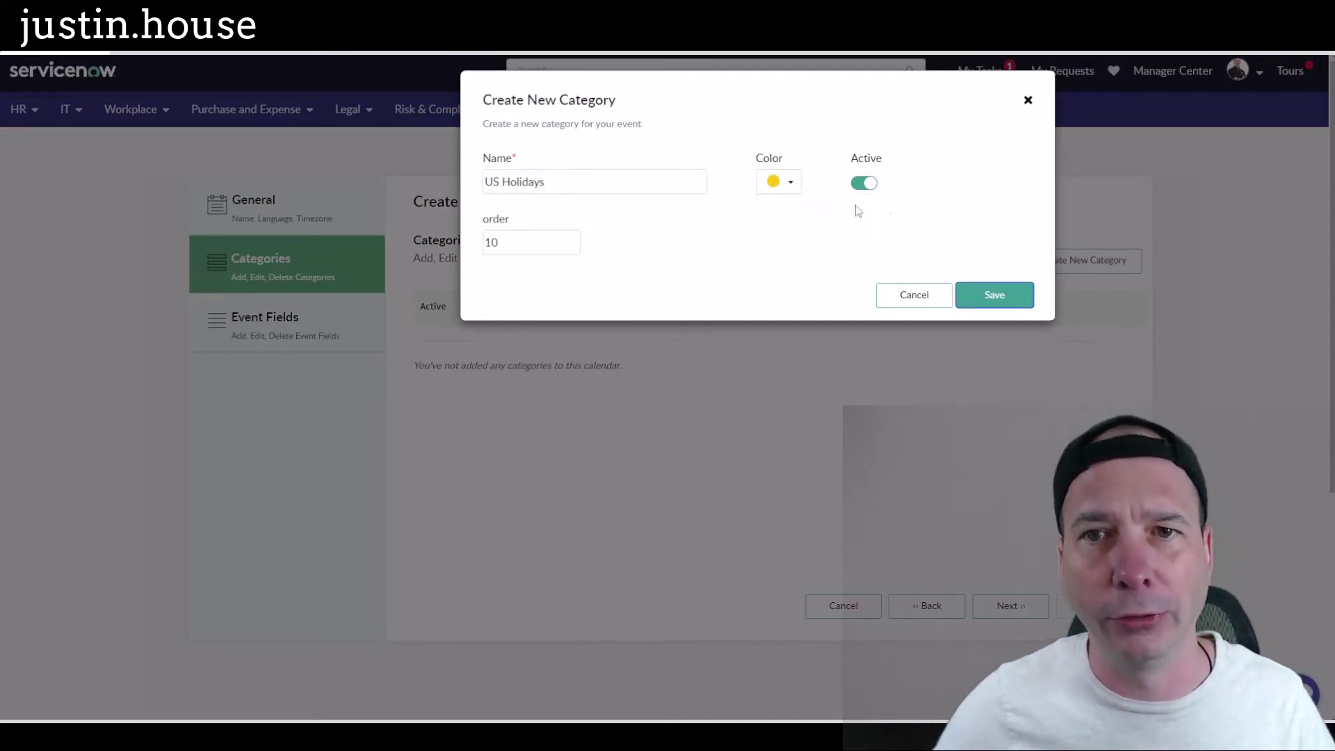
{"action": "left_click", "coordinate": [983, 295]}
Step: Add and save an olive 'UK Holidays' category, then continue to event fields
{"action": "left_click", "coordinate": [587, 186]}
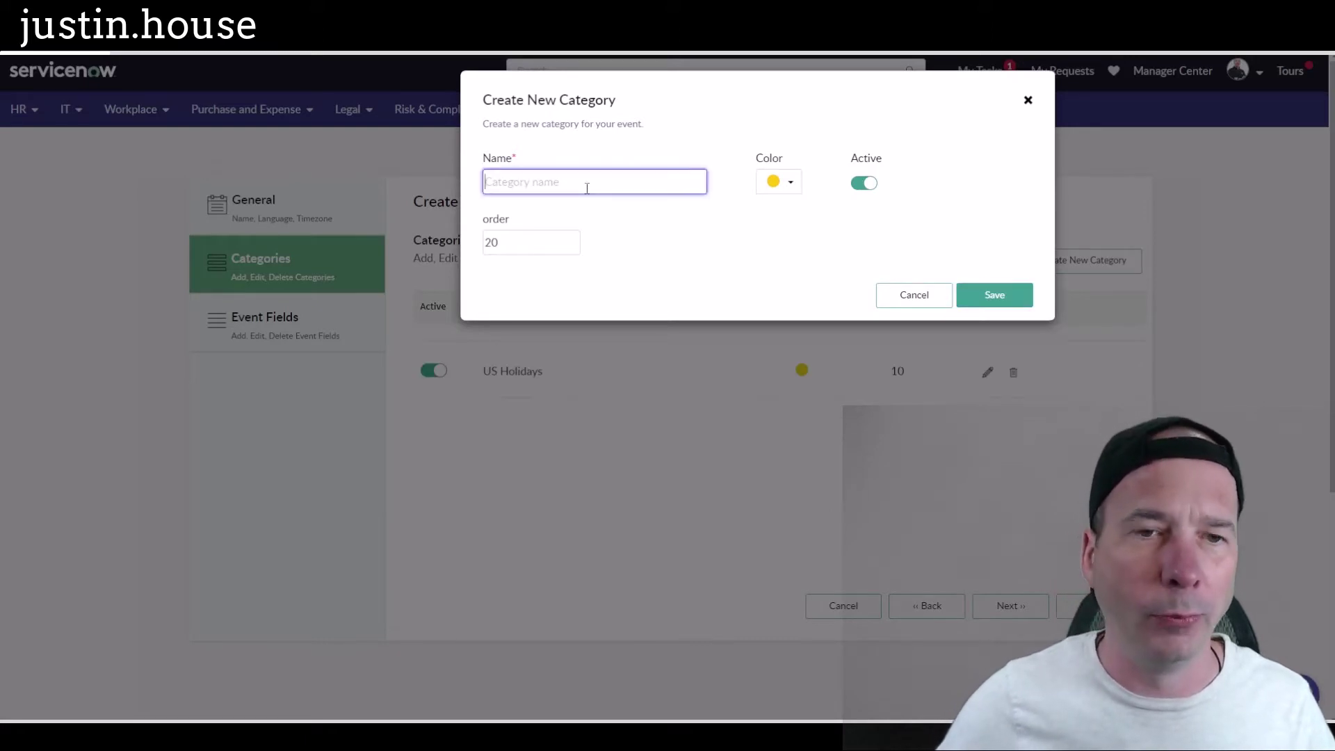
{"action": "type", "text": "UK Holidays"}
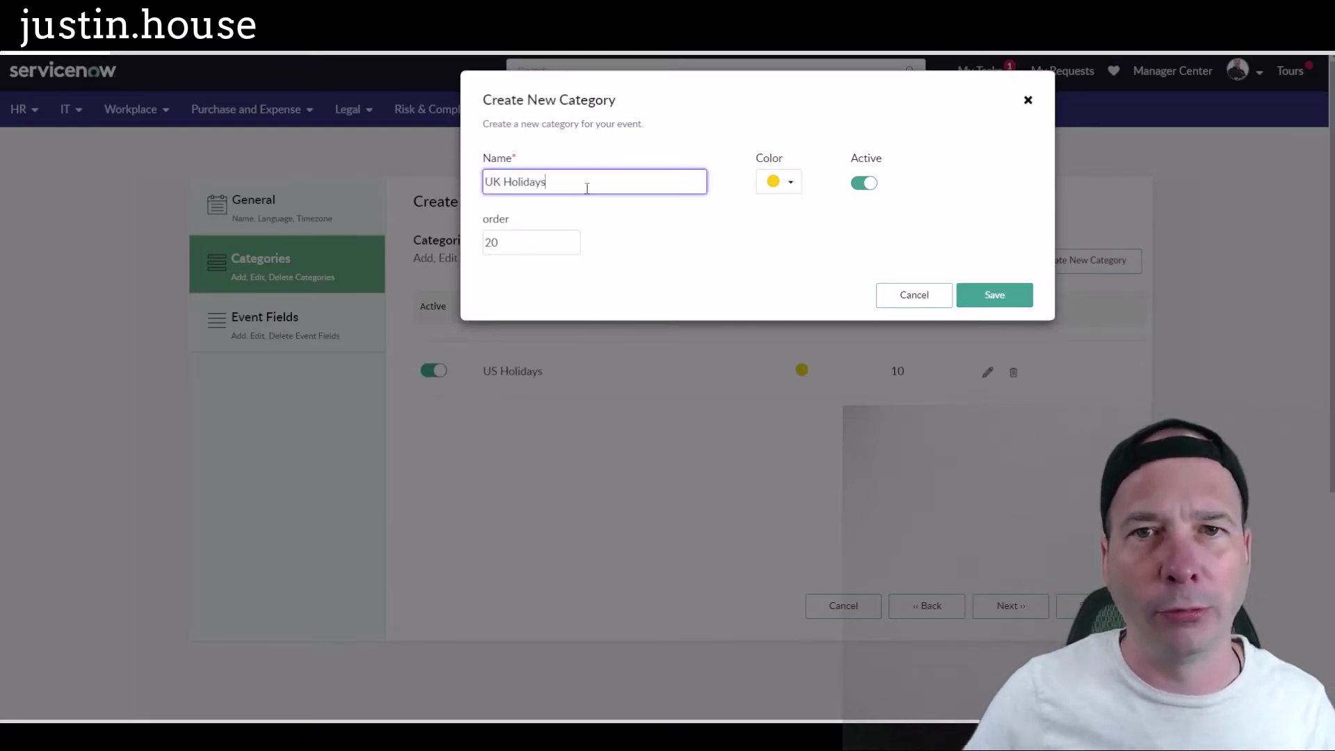
{"action": "left_click", "coordinate": [786, 182]}
{"action": "left_click", "coordinate": [812, 224]}
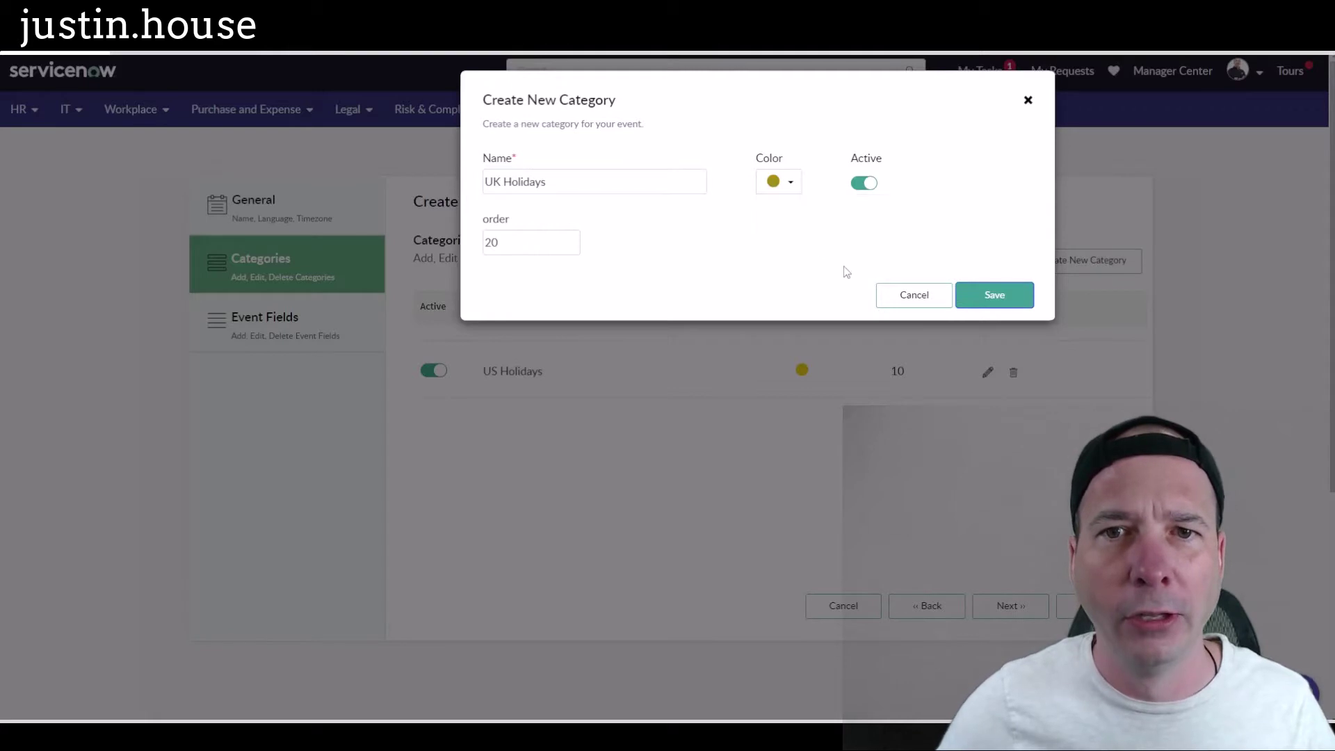
{"action": "left_click", "coordinate": [996, 296]}
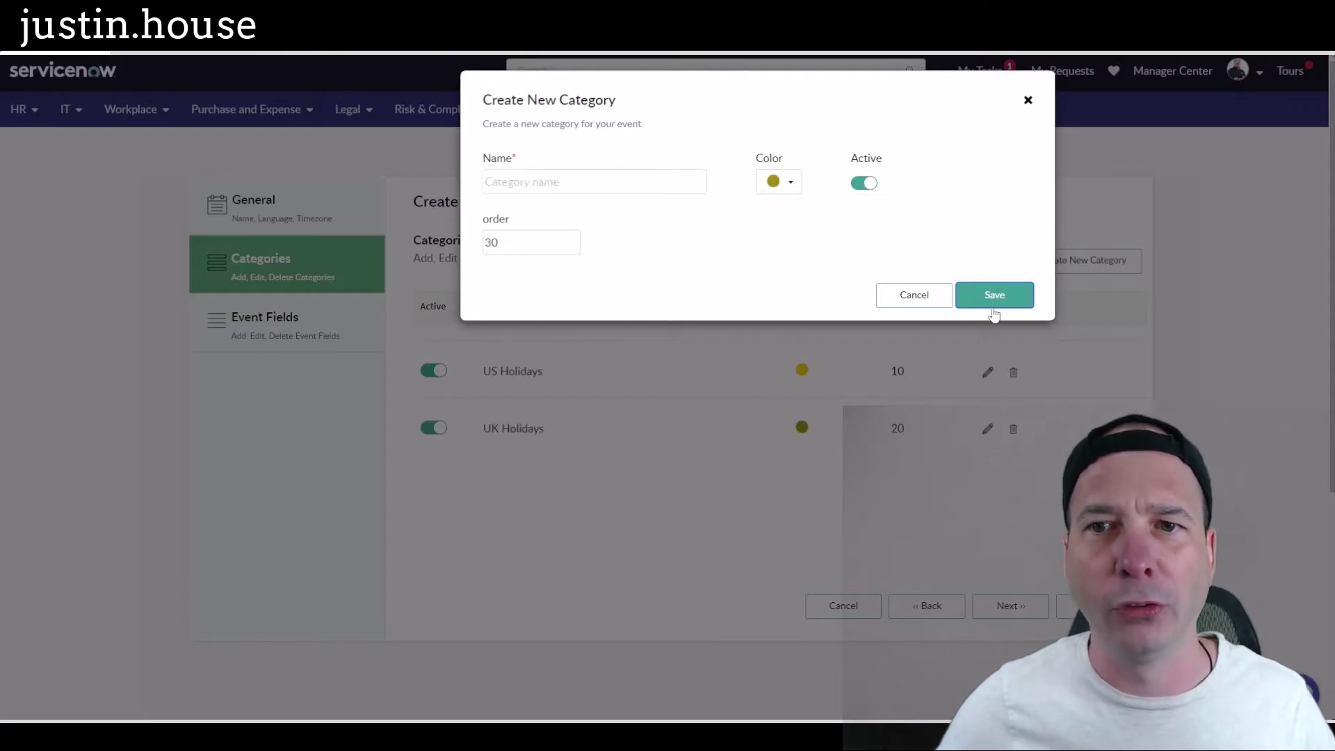
{"action": "left_click", "coordinate": [1028, 101]}
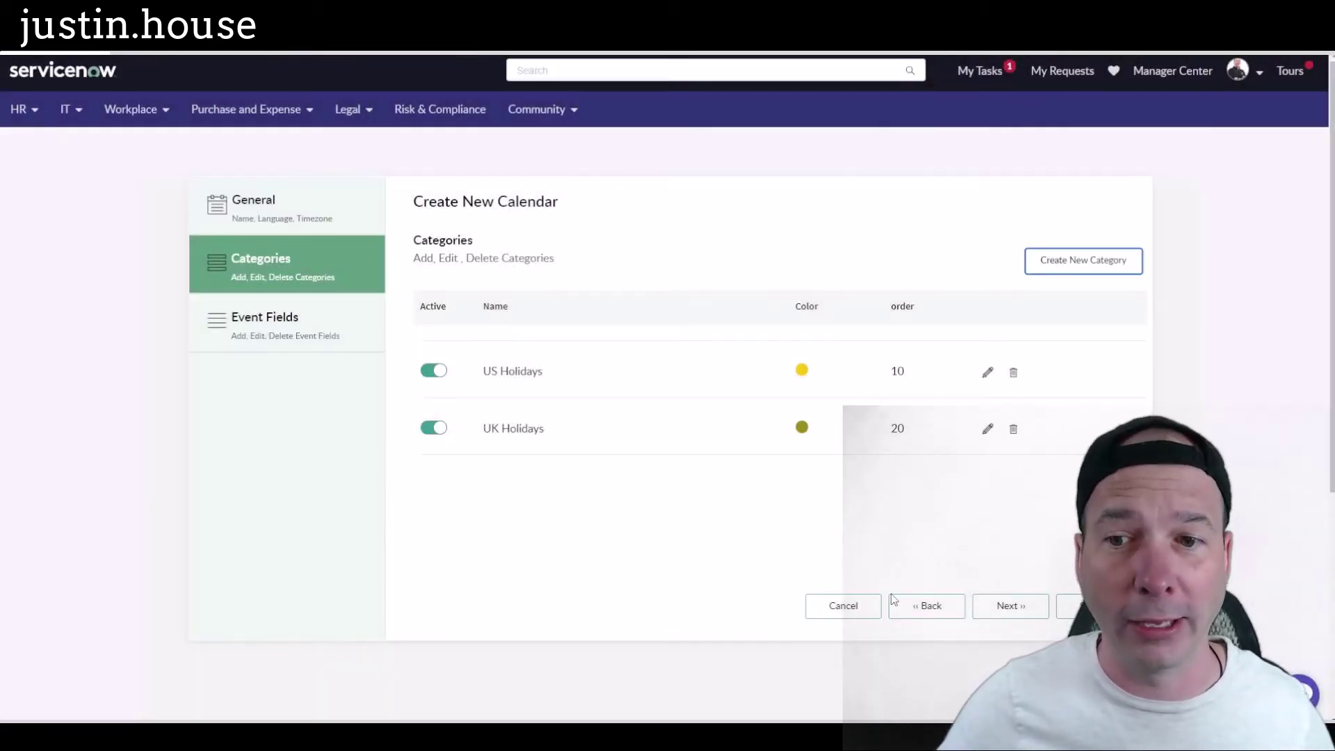
{"action": "left_click", "coordinate": [1010, 607]}
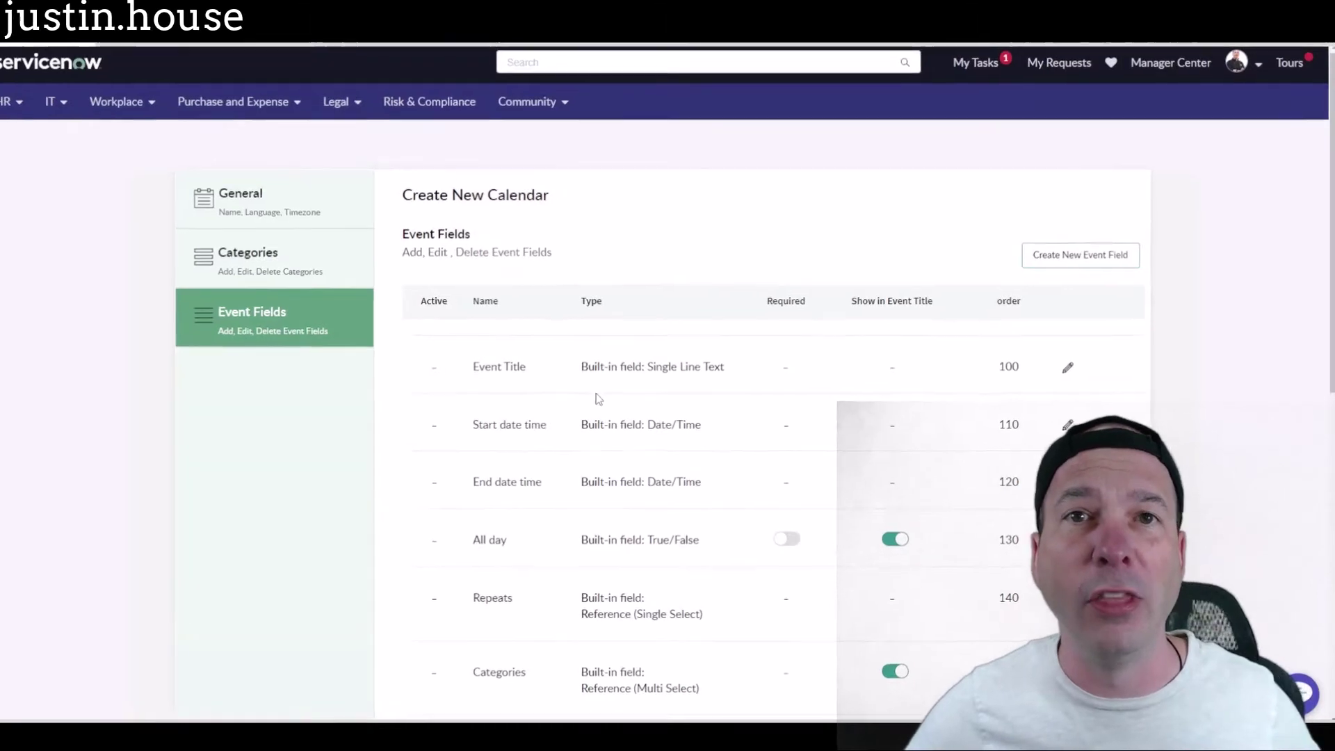
Step: Review the nine built-in event fields, ordered 100–180, in the Event Fields step
{"action": "scroll", "coordinate": [598, 397], "scroll_direction": "down", "scroll_amount": 4}
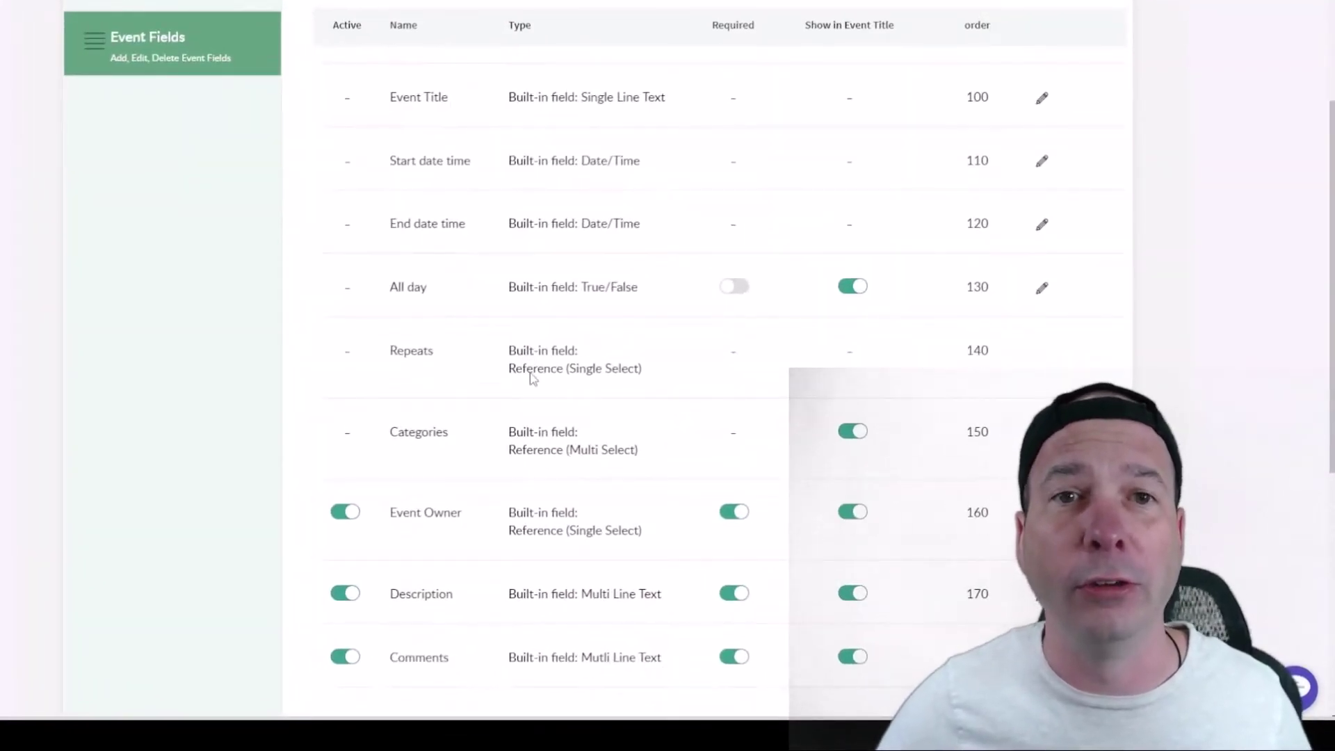
{"action": "scroll", "coordinate": [533, 379], "scroll_direction": "up", "scroll_amount": 1}
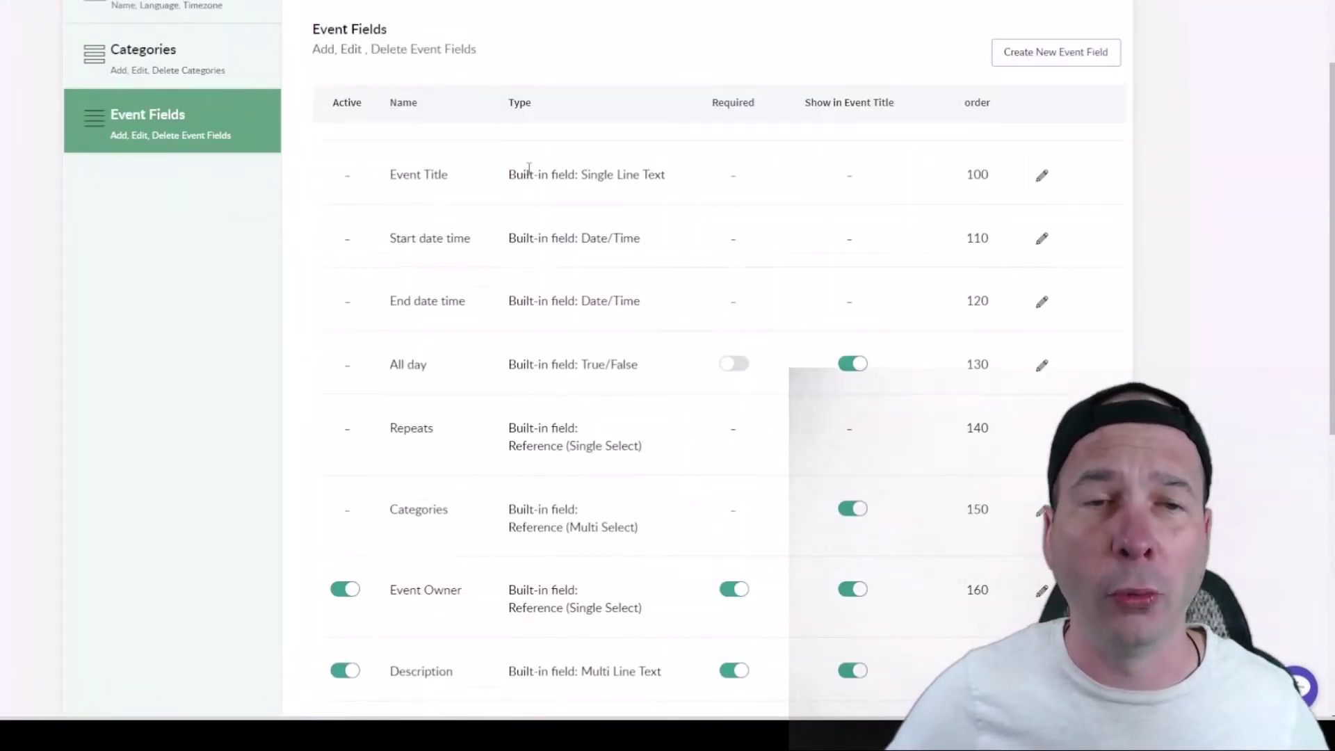
{"action": "scroll", "coordinate": [518, 201], "scroll_direction": "down", "scroll_amount": 4}
{"action": "scroll", "coordinate": [522, 250], "scroll_direction": "up", "scroll_amount": 2}
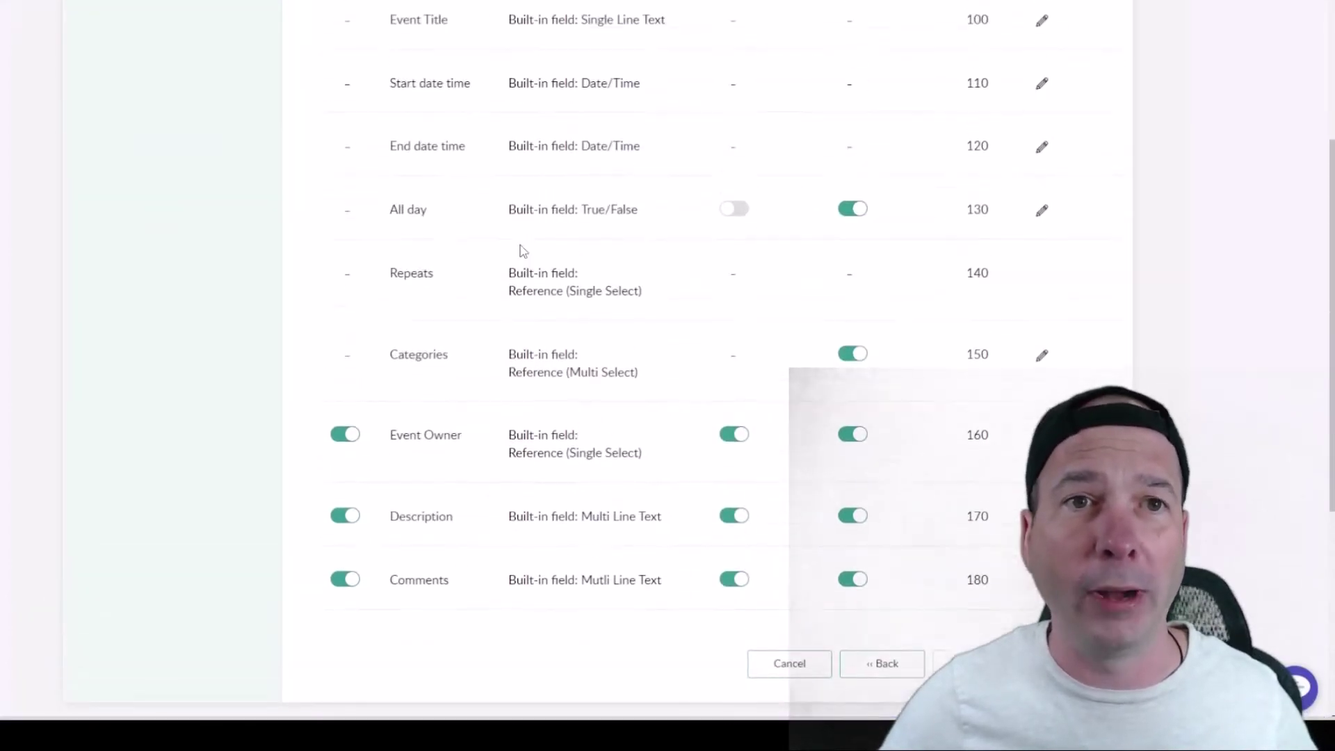
{"action": "scroll", "coordinate": [518, 236], "scroll_direction": "up", "scroll_amount": 1}
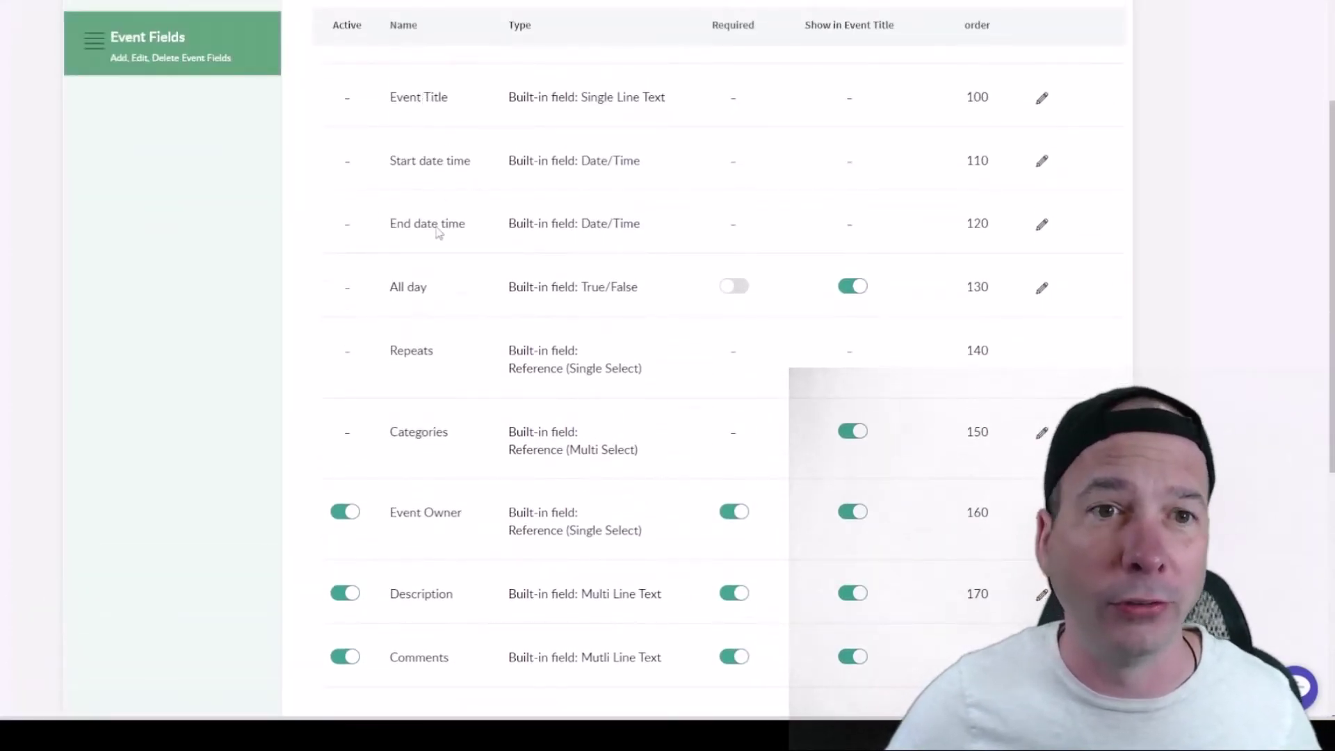
{"action": "scroll", "coordinate": [445, 294], "scroll_direction": "down", "scroll_amount": 1}
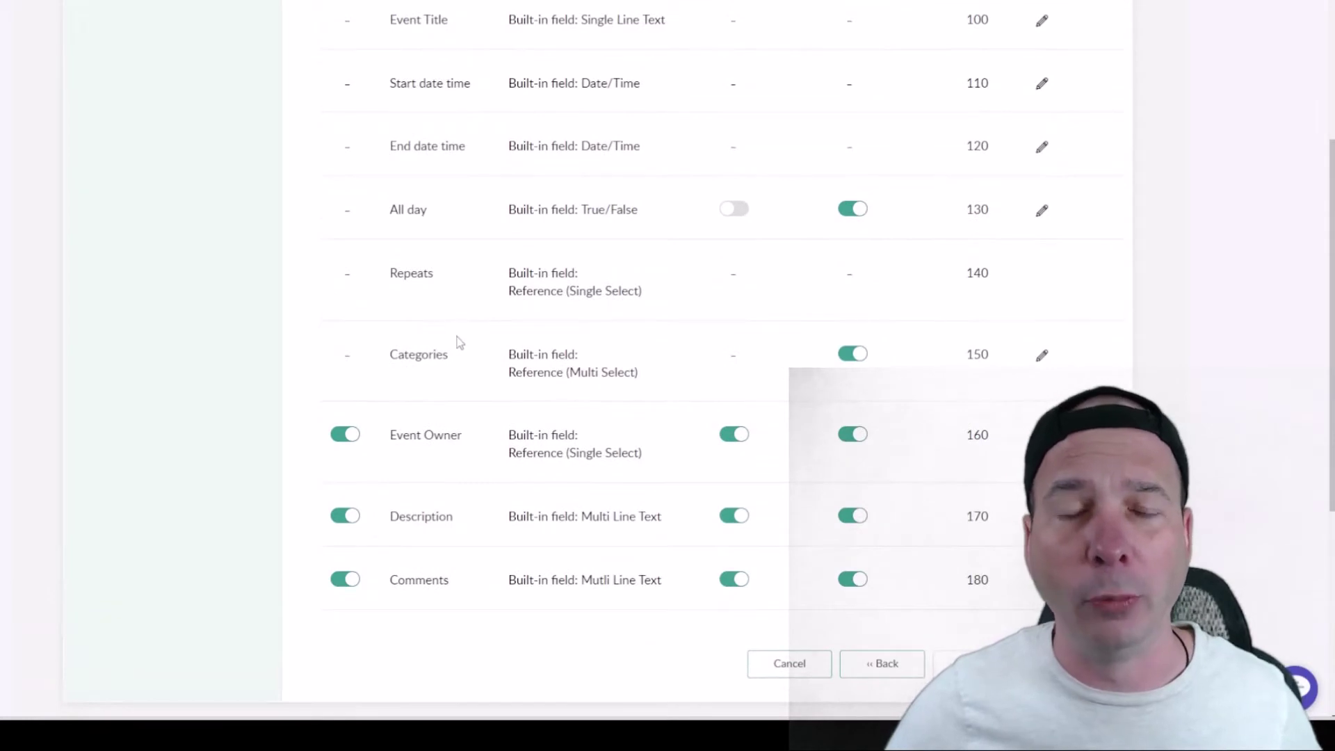
{"action": "scroll", "coordinate": [477, 352], "scroll_direction": "down", "scroll_amount": 2}
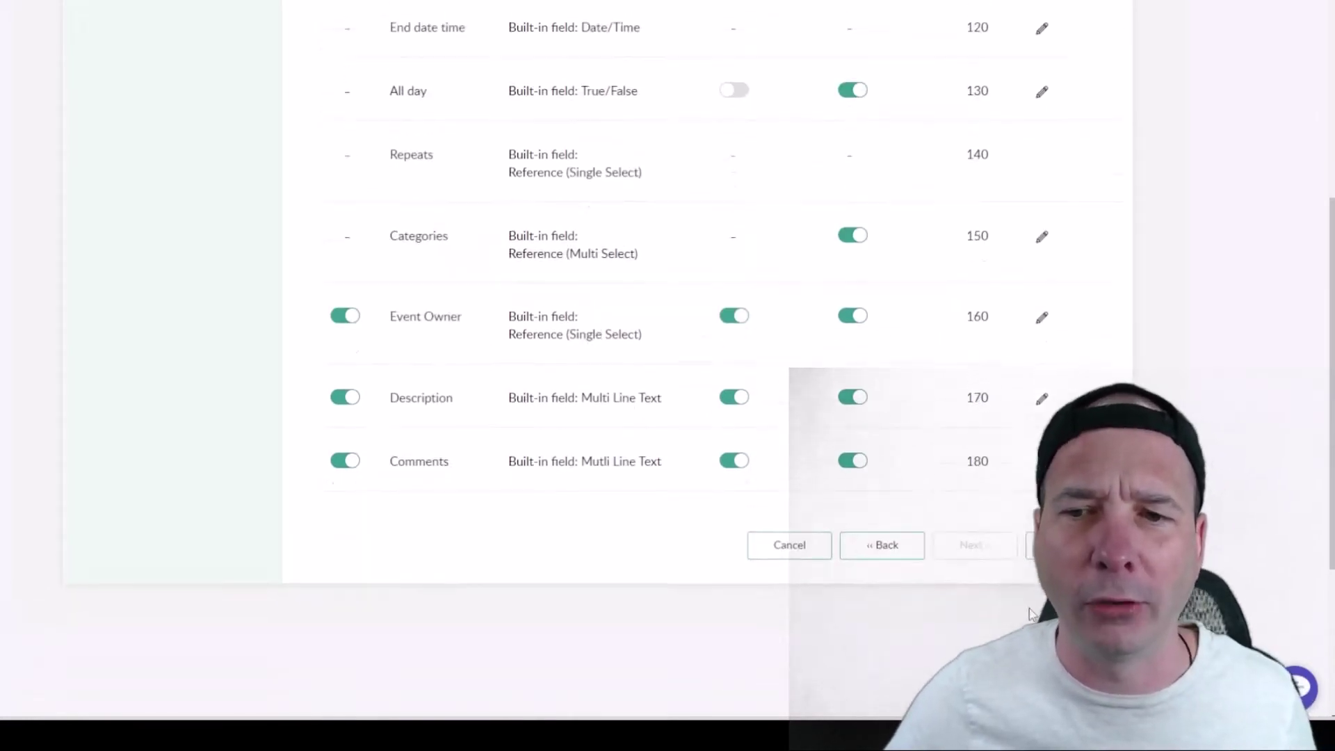
{"action": "scroll", "coordinate": [1034, 615], "scroll_direction": "up", "scroll_amount": 6}
{"action": "scroll", "coordinate": [695, 376], "scroll_direction": "down", "scroll_amount": 5}
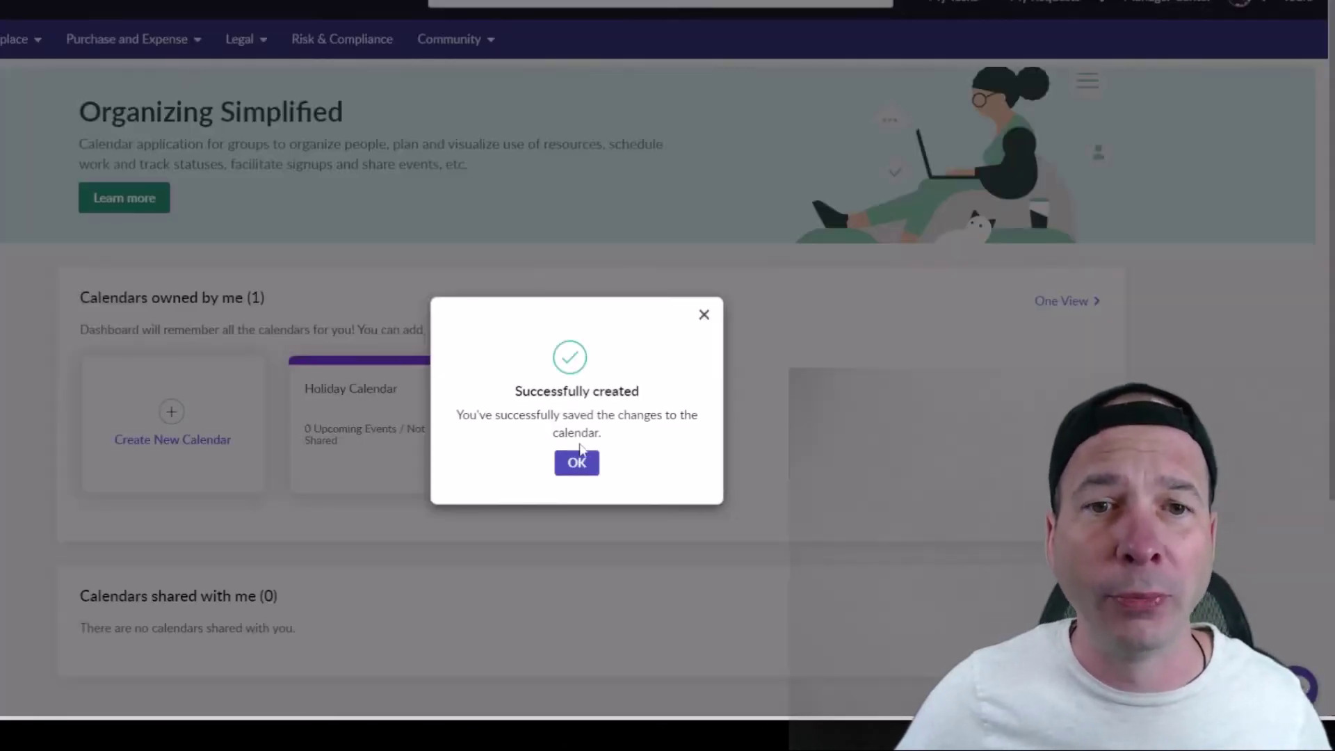
Step: Dismiss the creation confirmation and open the Holiday Calendar's September 2022 view
{"action": "left_click", "coordinate": [576, 462]}
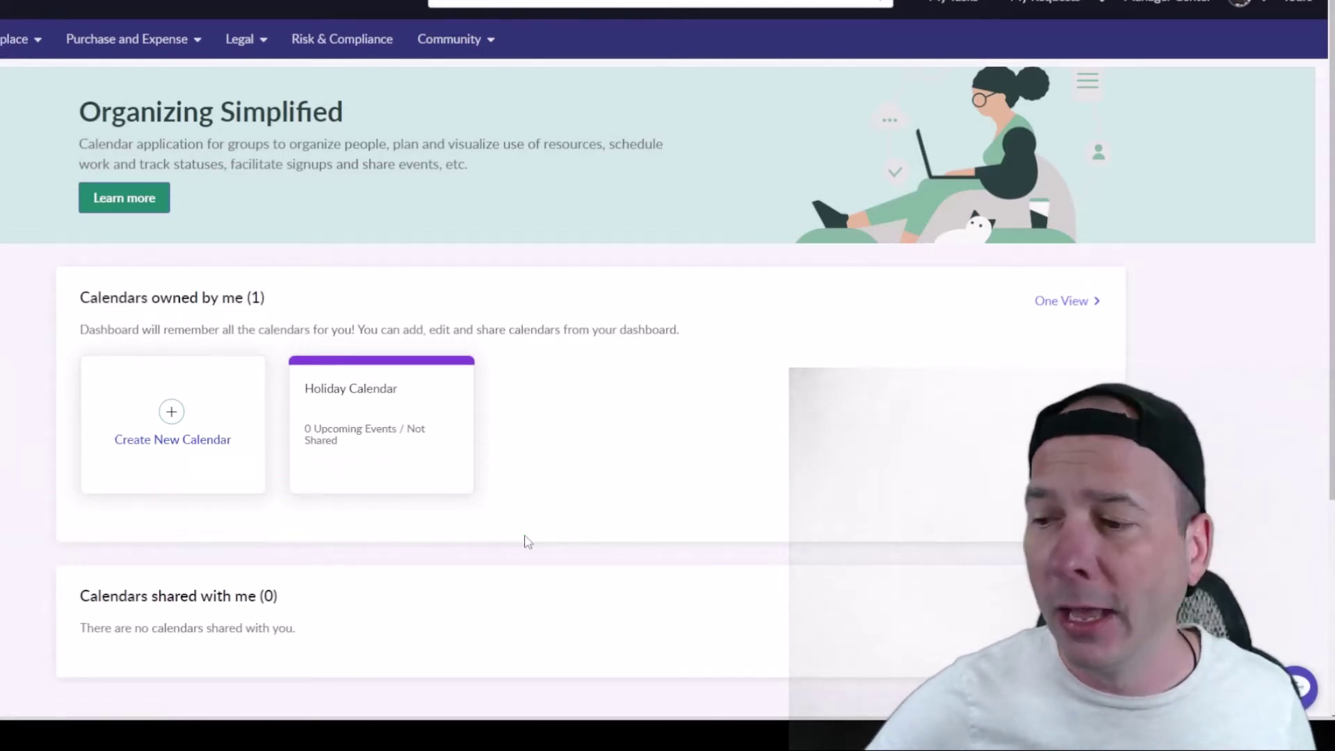
{"action": "left_click", "coordinate": [352, 426]}
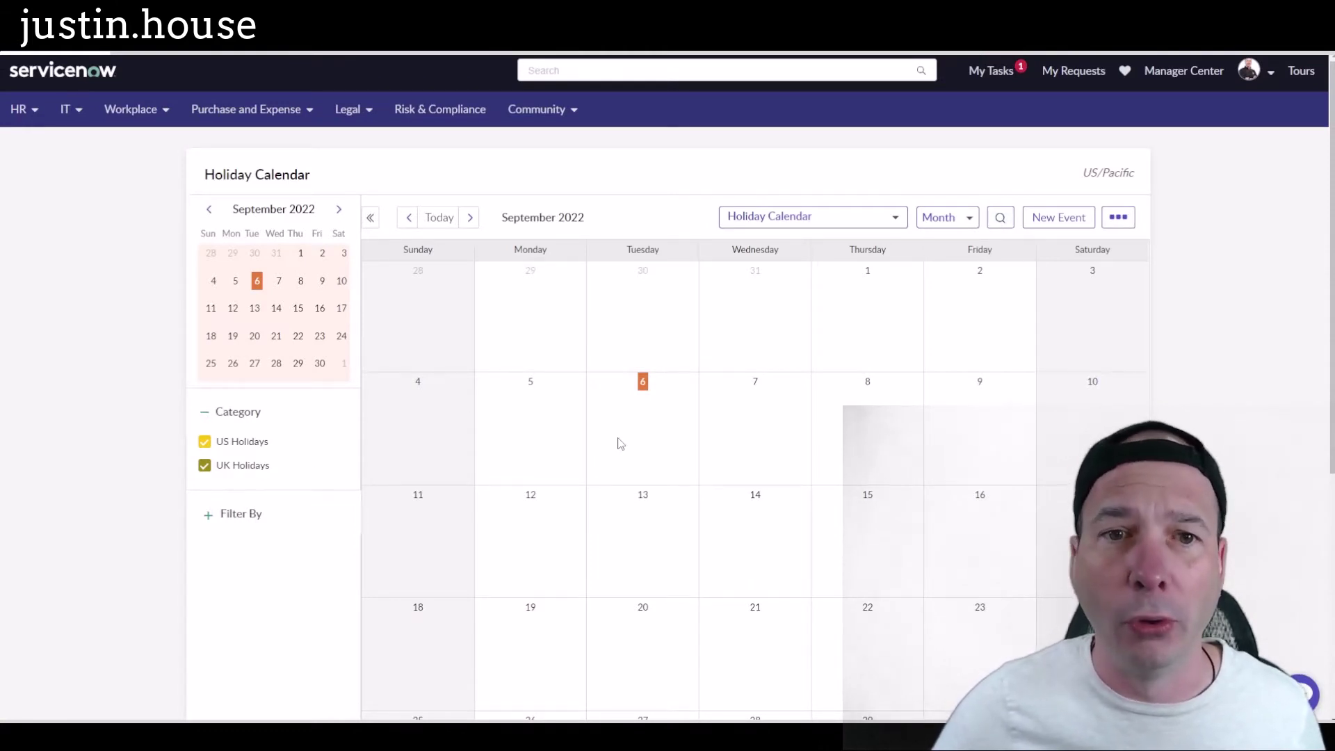
Step: Start an all-day 'Labor Day' event on Monday, September 5 in US Holidays
{"action": "left_click", "coordinate": [546, 417]}
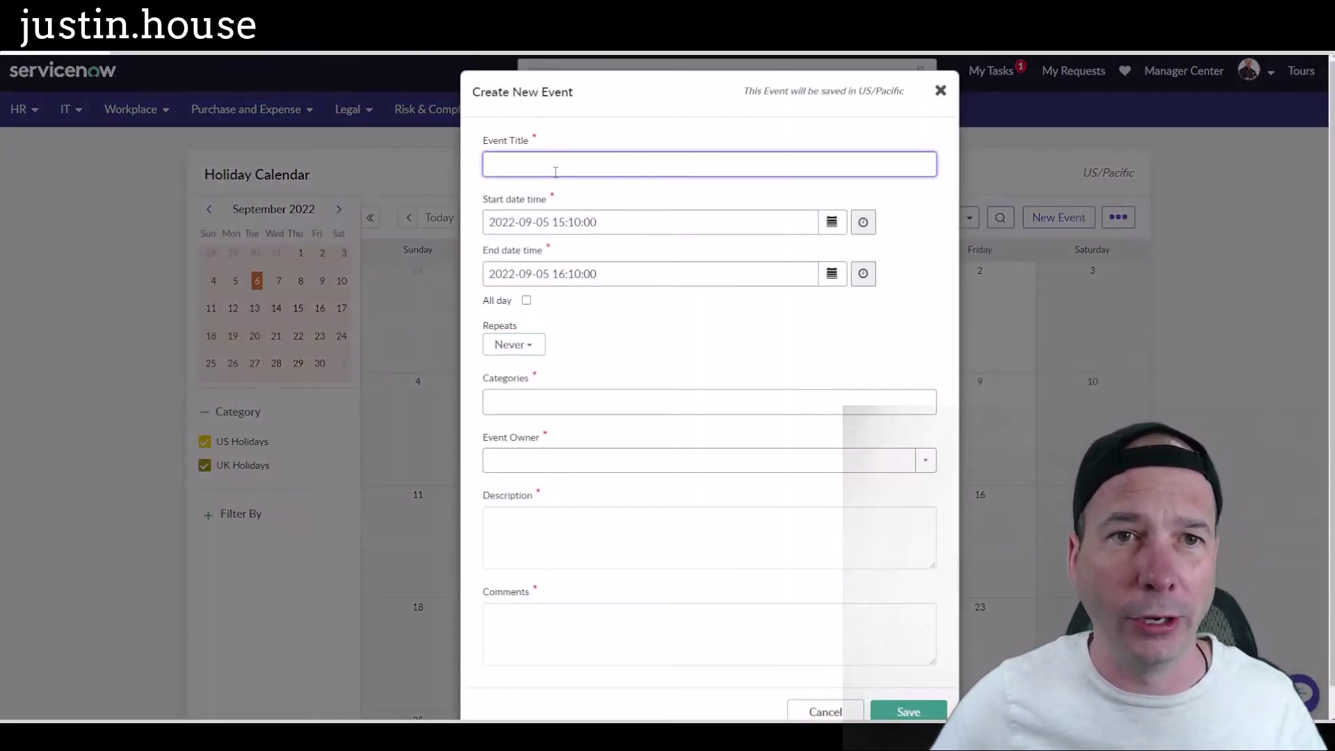
{"action": "type", "text": "Labor Day"}
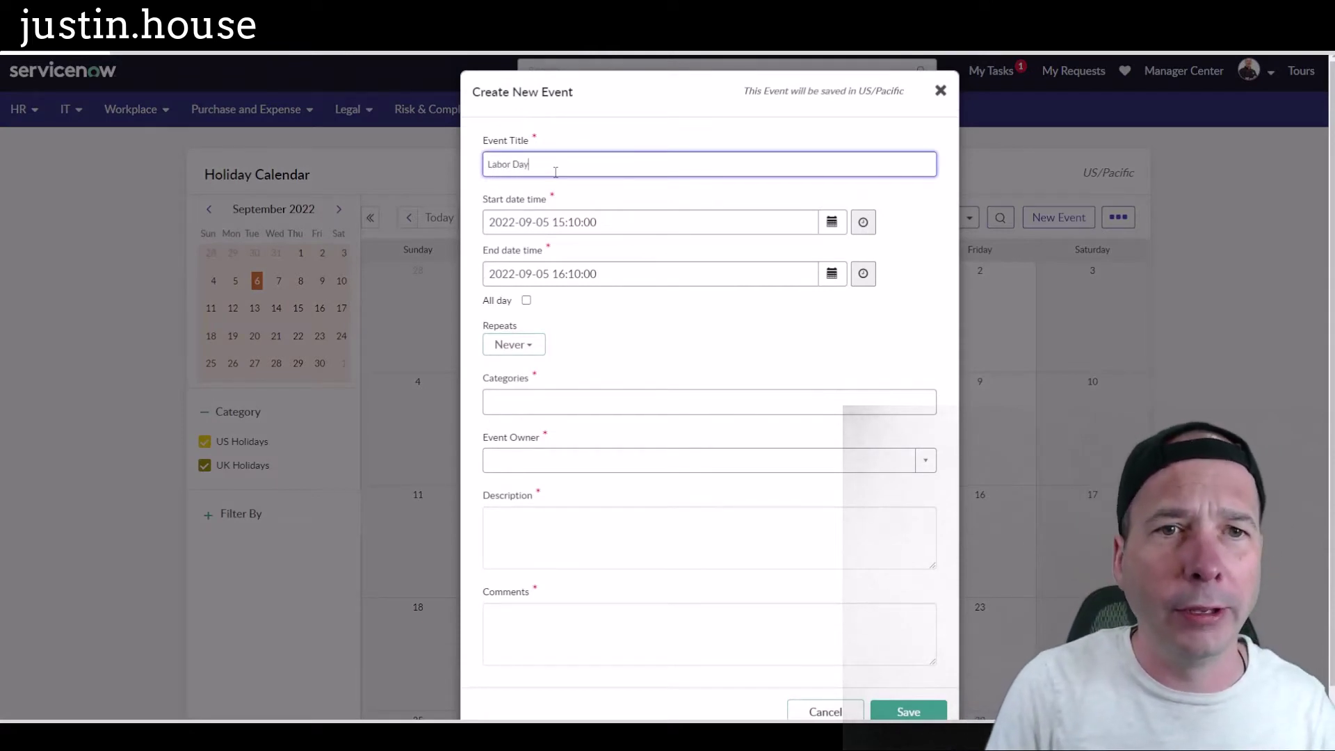
{"action": "left_click", "coordinate": [527, 300]}
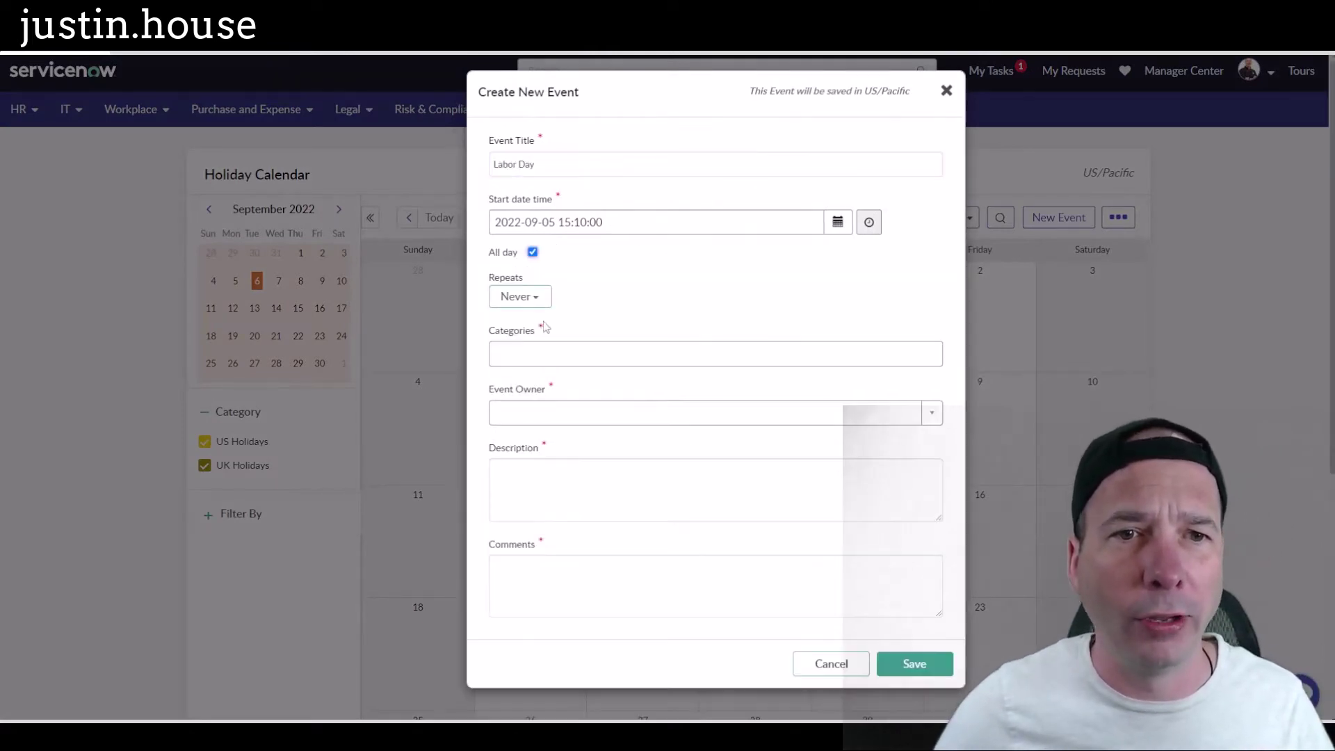
{"action": "left_click", "coordinate": [550, 355]}
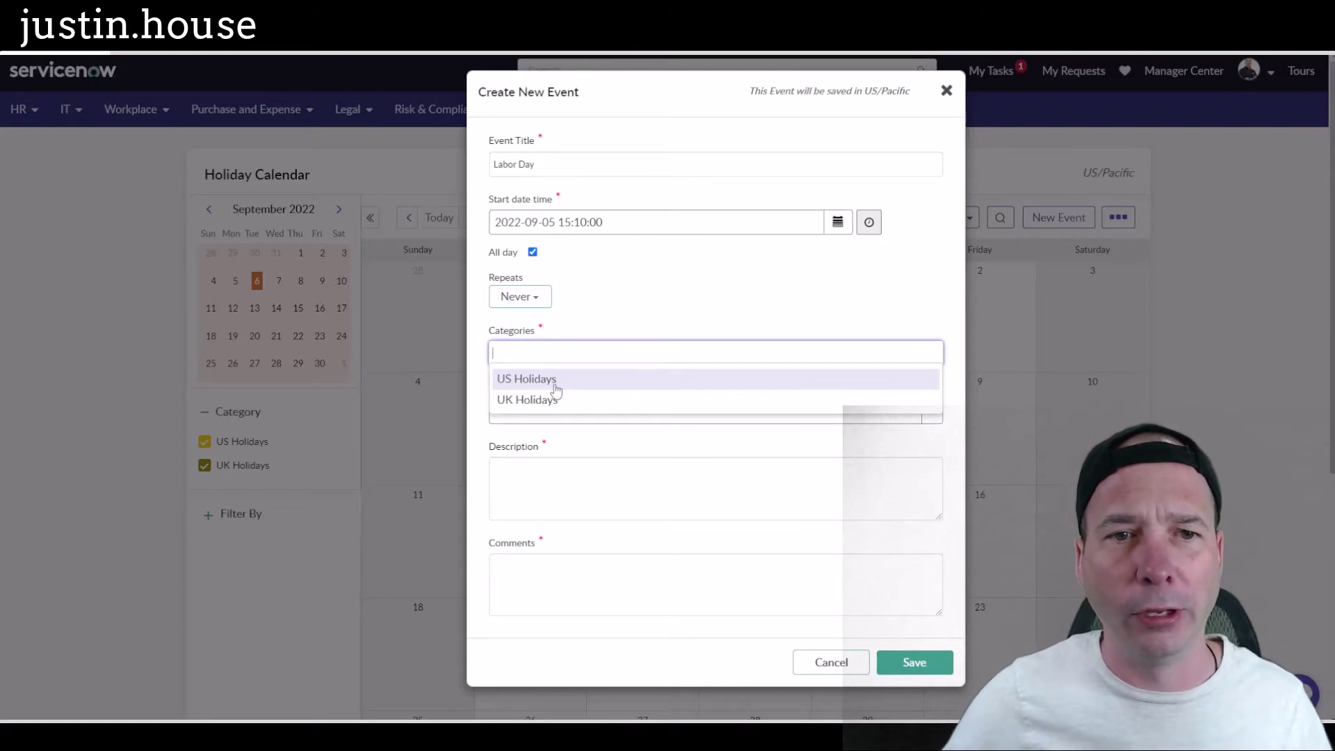
{"action": "left_click", "coordinate": [552, 379]}
Step: Assign the event owner, add description 'Demo', and save the Labor Day event
{"action": "left_click", "coordinate": [562, 415]}
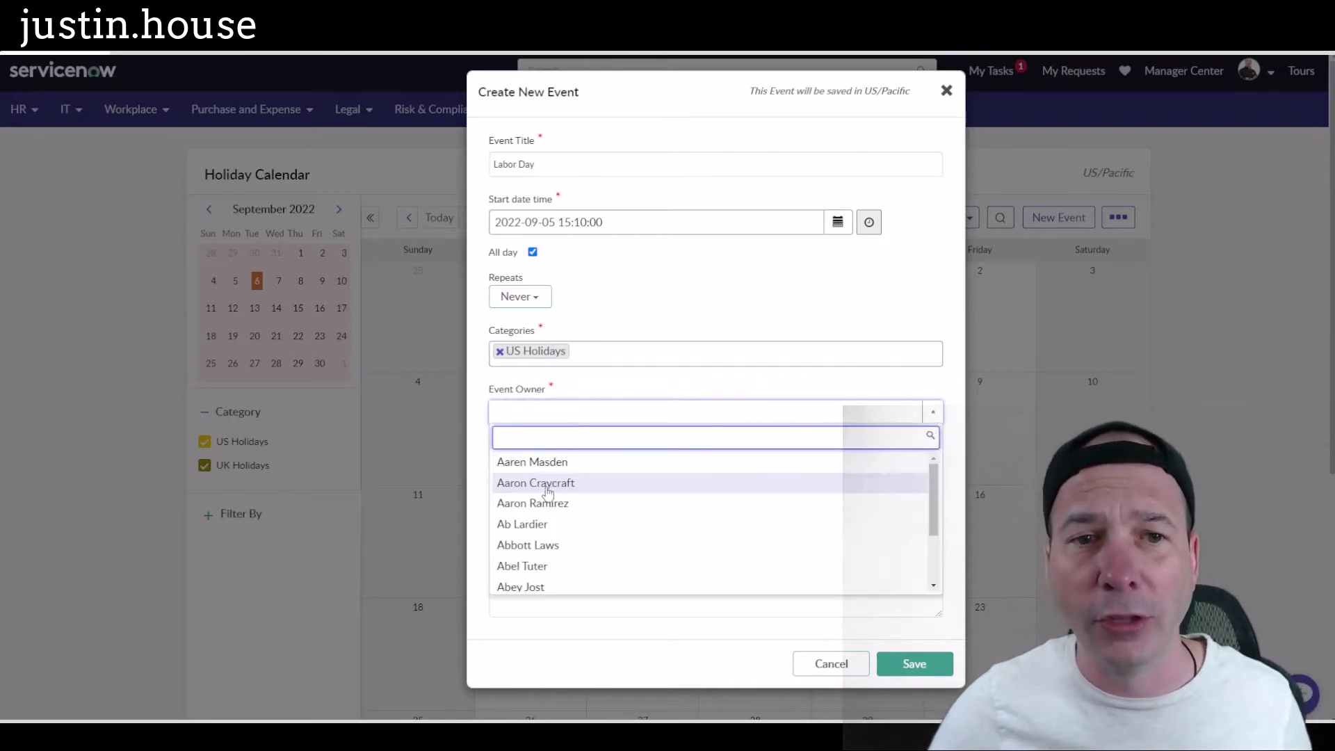
{"action": "type", "text": "justin m"}
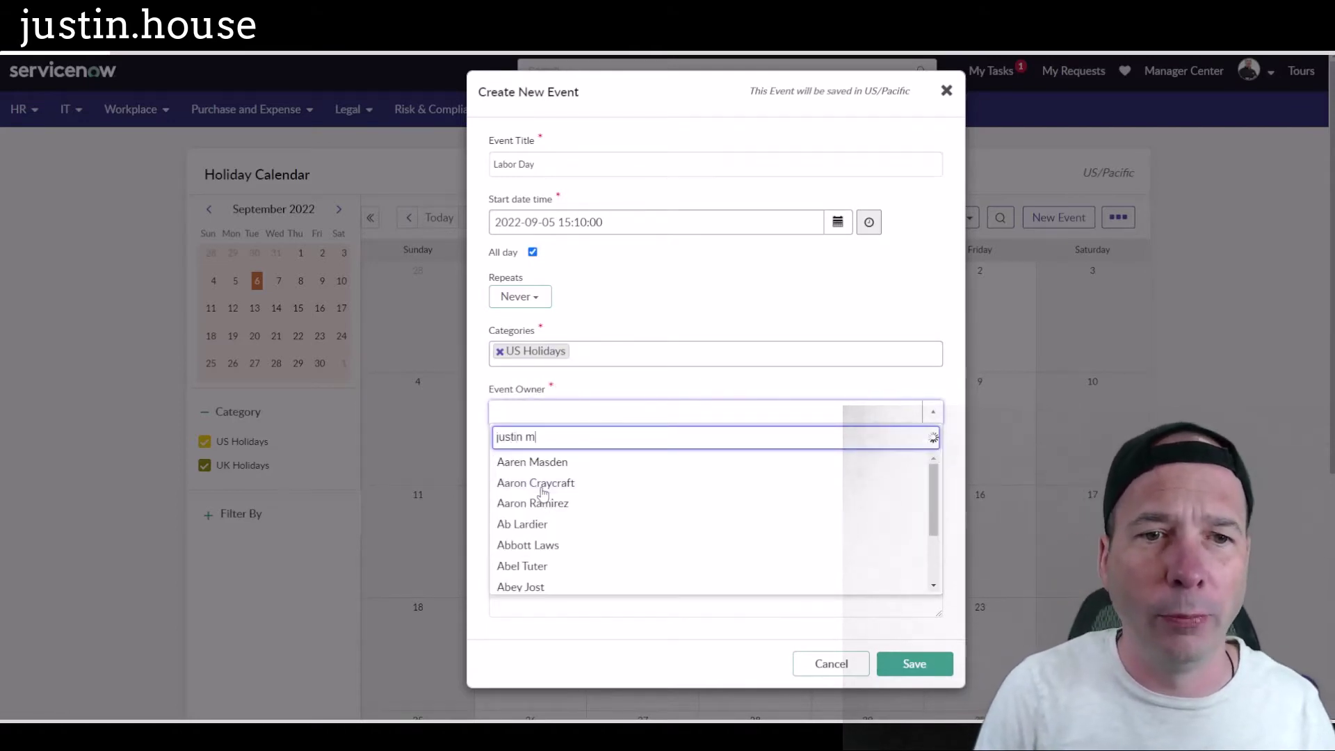
{"action": "left_click", "coordinate": [553, 462]}
{"action": "left_click", "coordinate": [559, 468]}
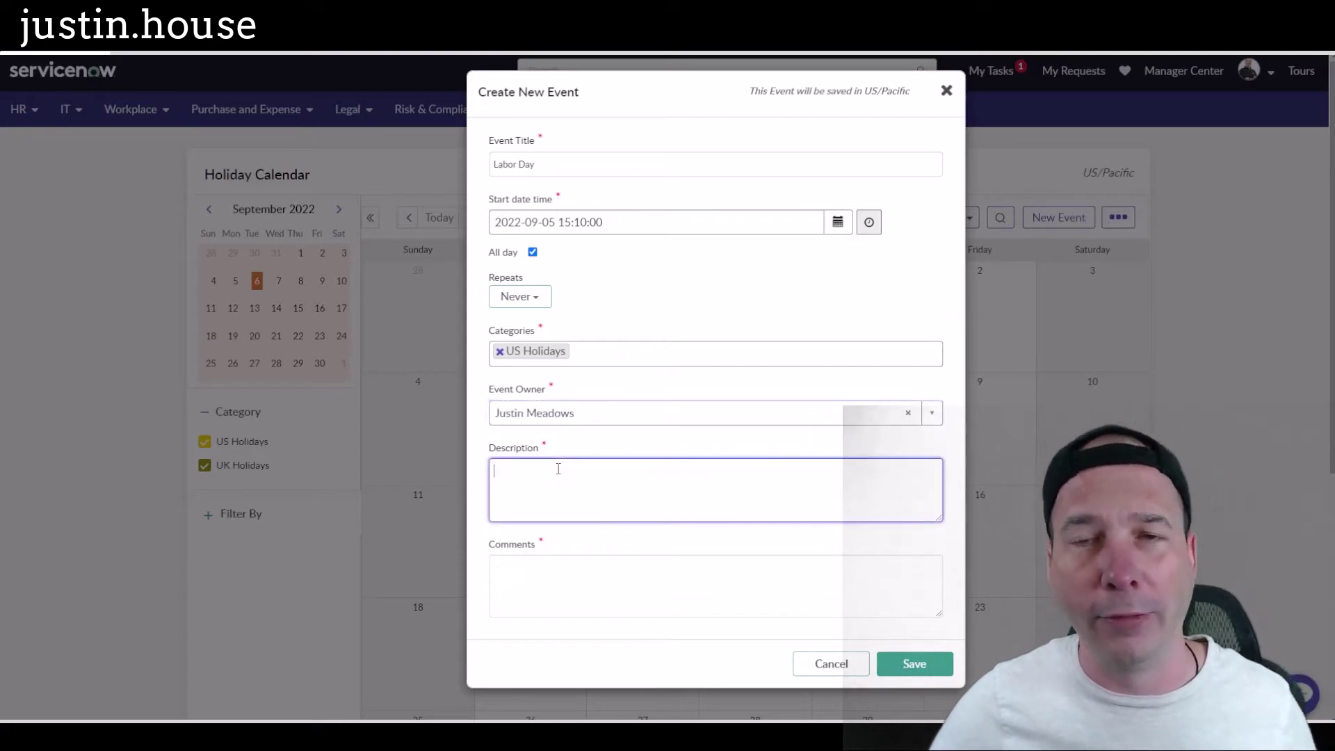
{"action": "type", "text": "Demo"}
{"action": "key", "text": "Tab"}
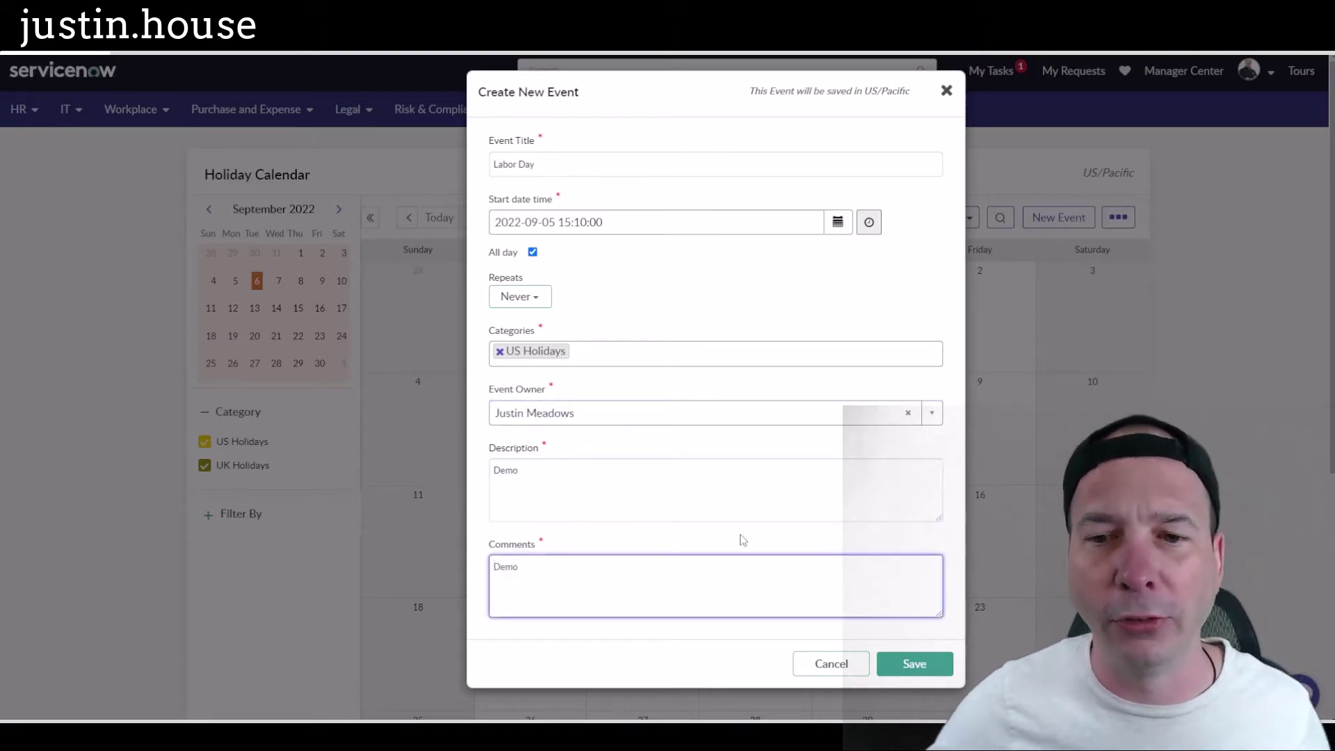
{"action": "left_click", "coordinate": [950, 666]}
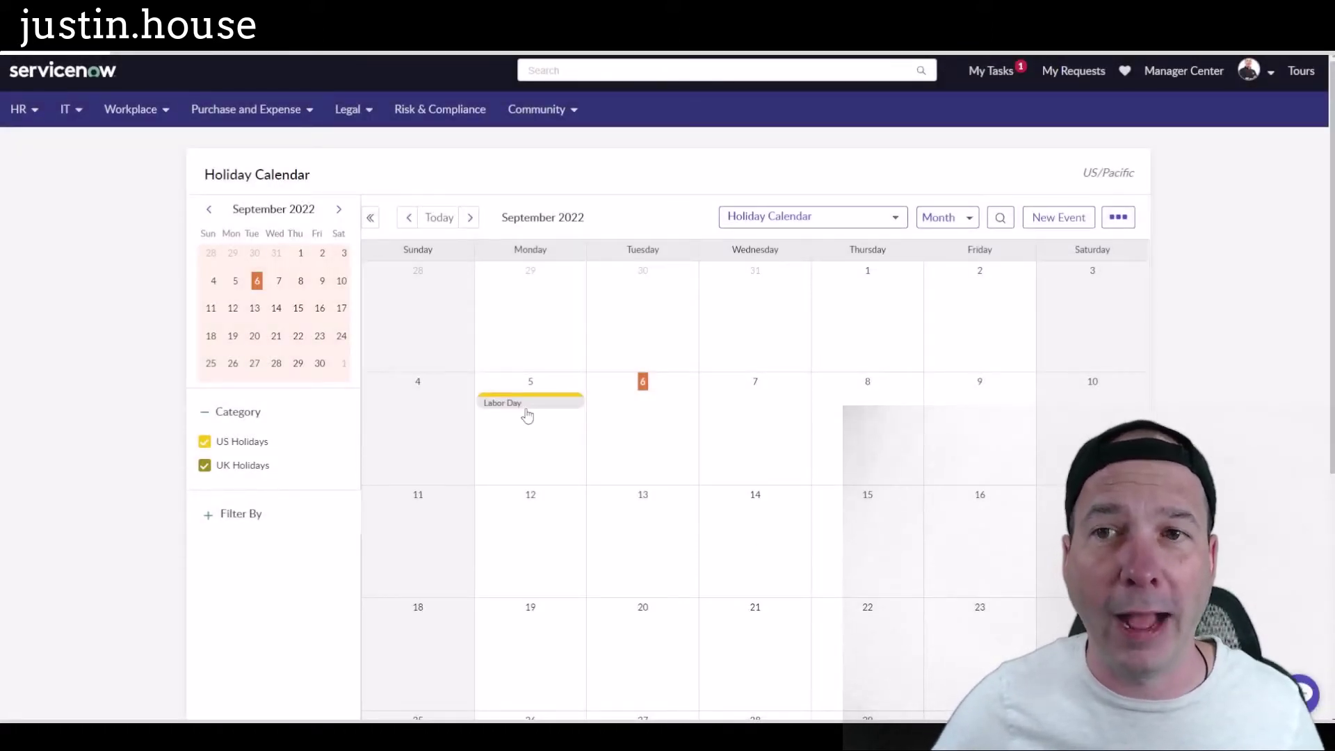
Step: Check the Labor Day event details, then start a new event on Monday, August 29
{"action": "left_click", "coordinate": [549, 402]}
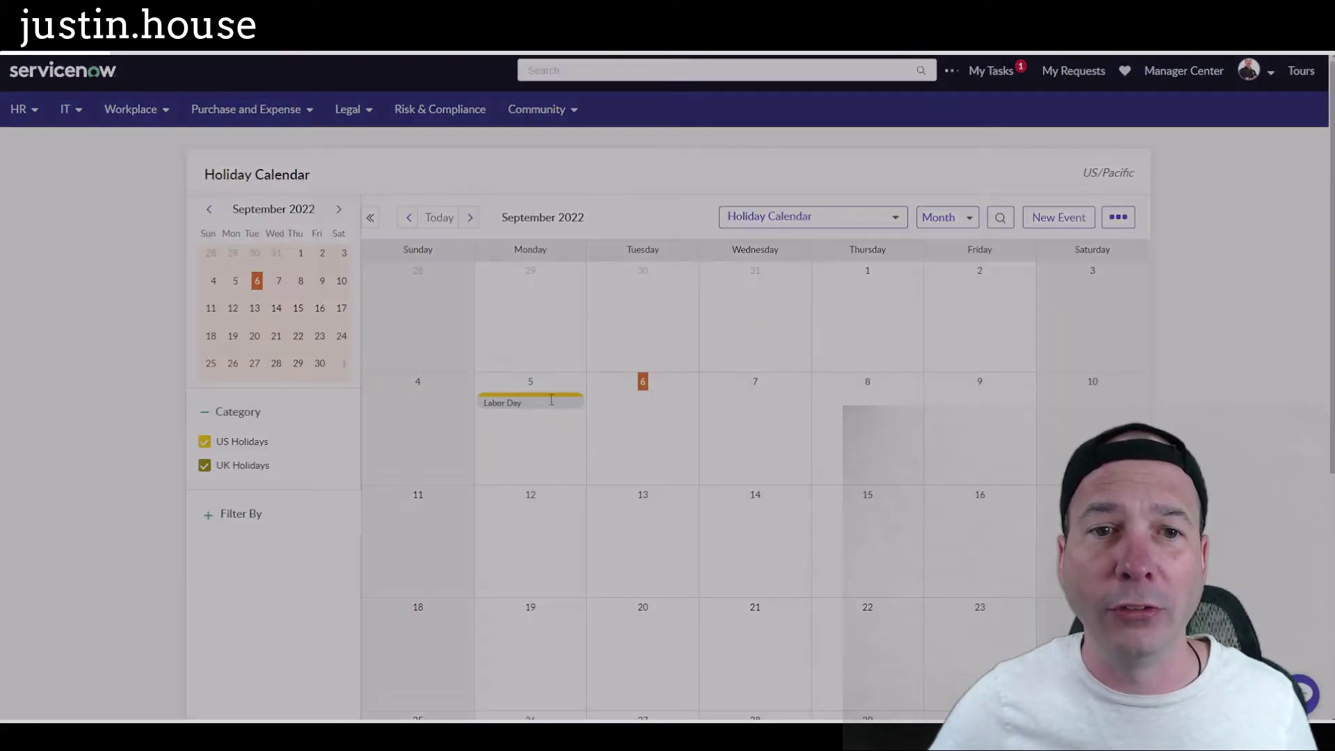
{"action": "left_click", "coordinate": [819, 709]}
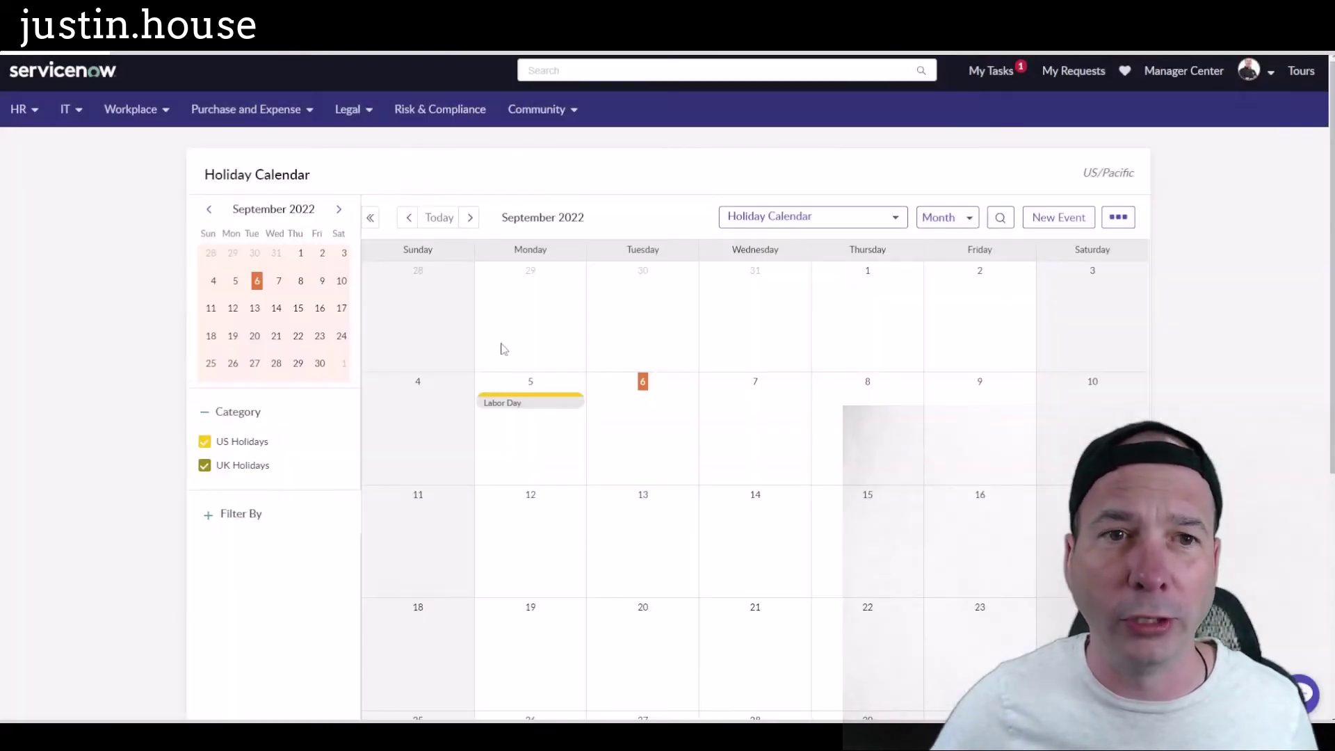
{"action": "left_click", "coordinate": [527, 309]}
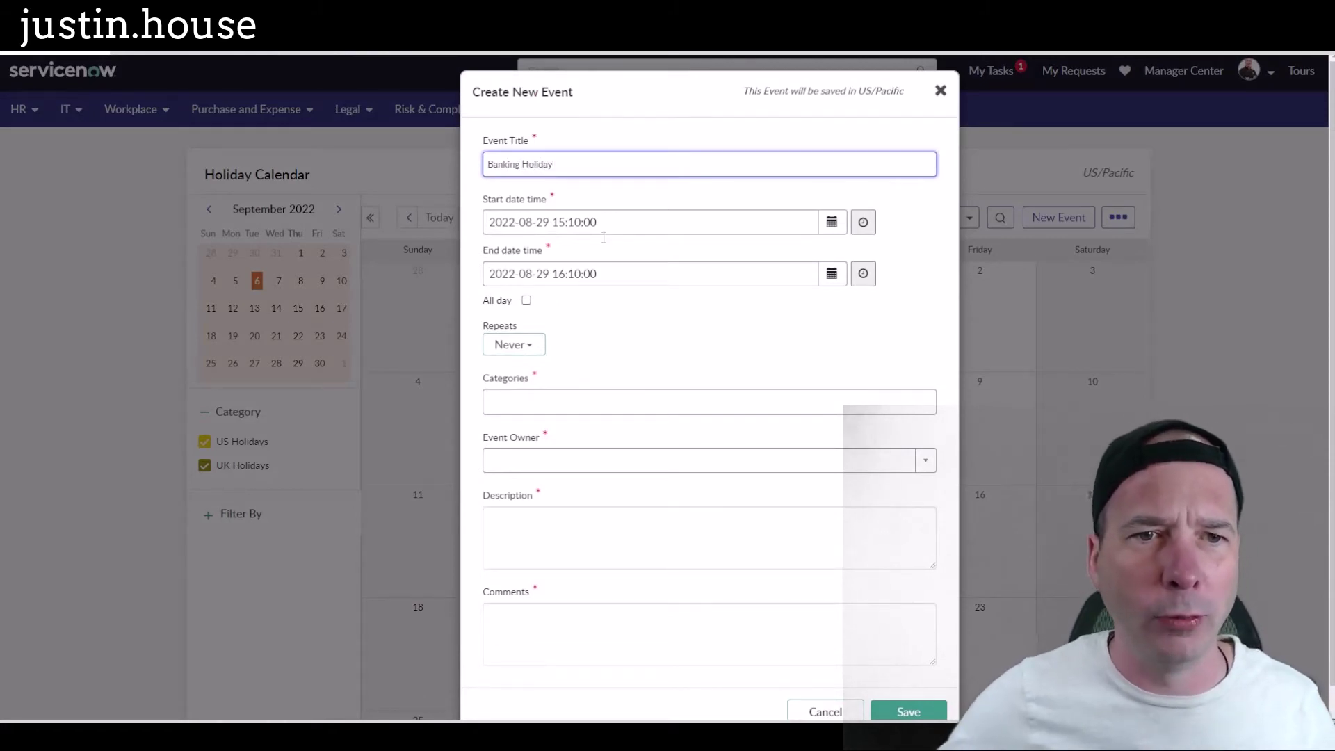
Step: Save Banking Holiday as an all-day UK Holidays event with an owner and 'Demo' description
{"action": "left_click", "coordinate": [526, 300]}
{"action": "left_click", "coordinate": [558, 355]}
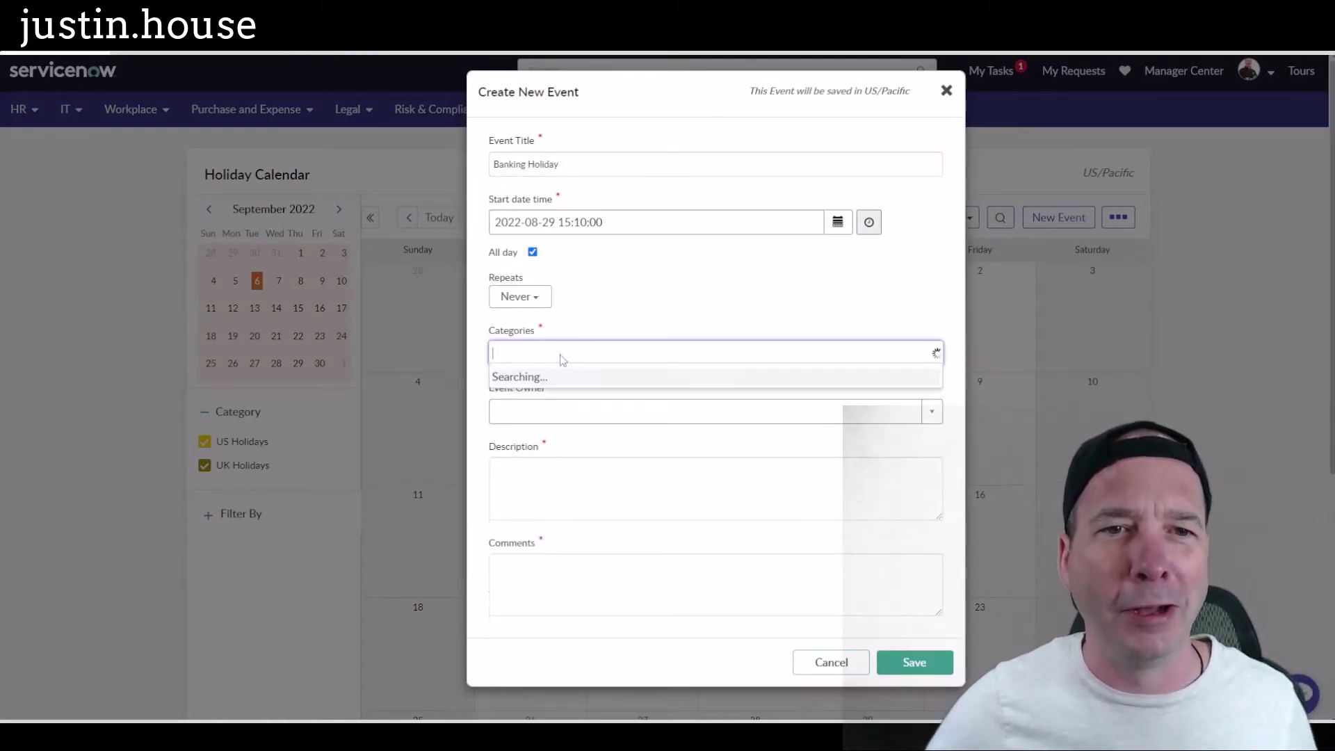
{"action": "left_click", "coordinate": [545, 397]}
{"action": "left_click", "coordinate": [547, 412]}
{"action": "type", "text": "abraham"}
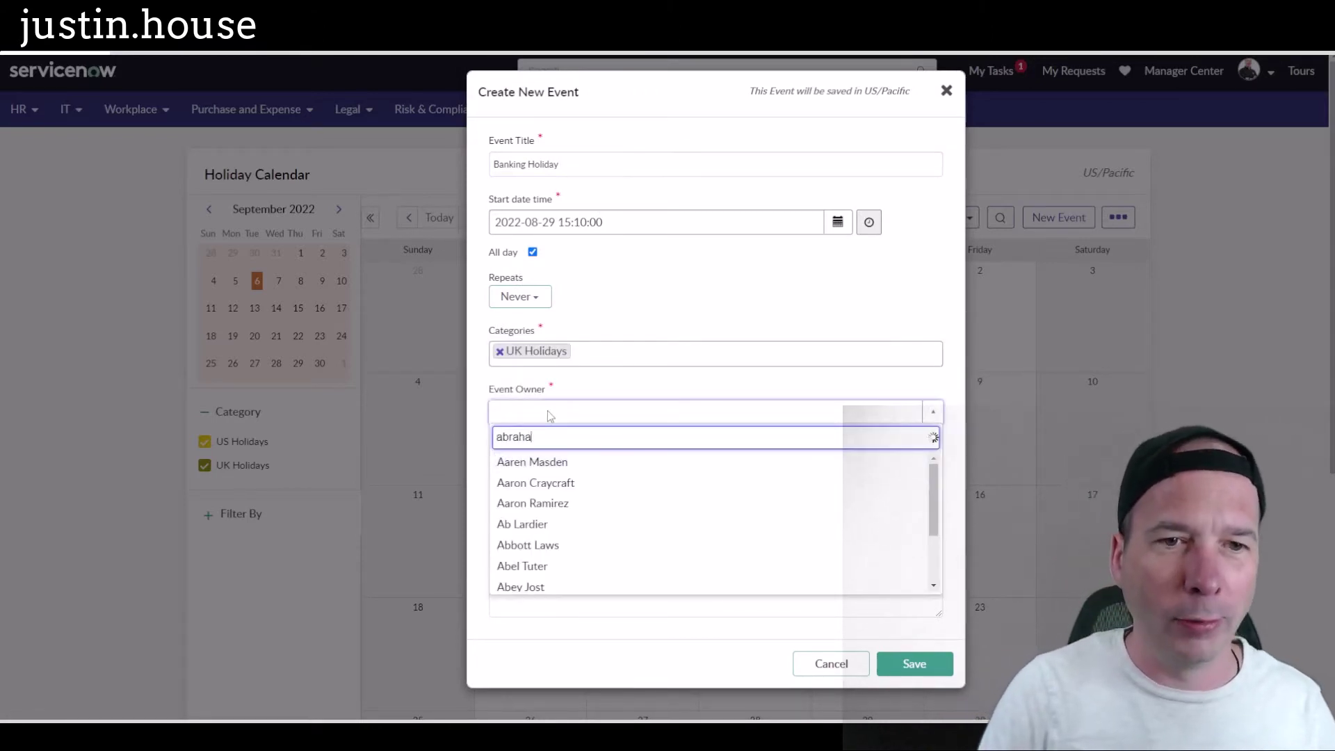
{"action": "left_click", "coordinate": [590, 481]}
{"action": "left_click", "coordinate": [576, 464]}
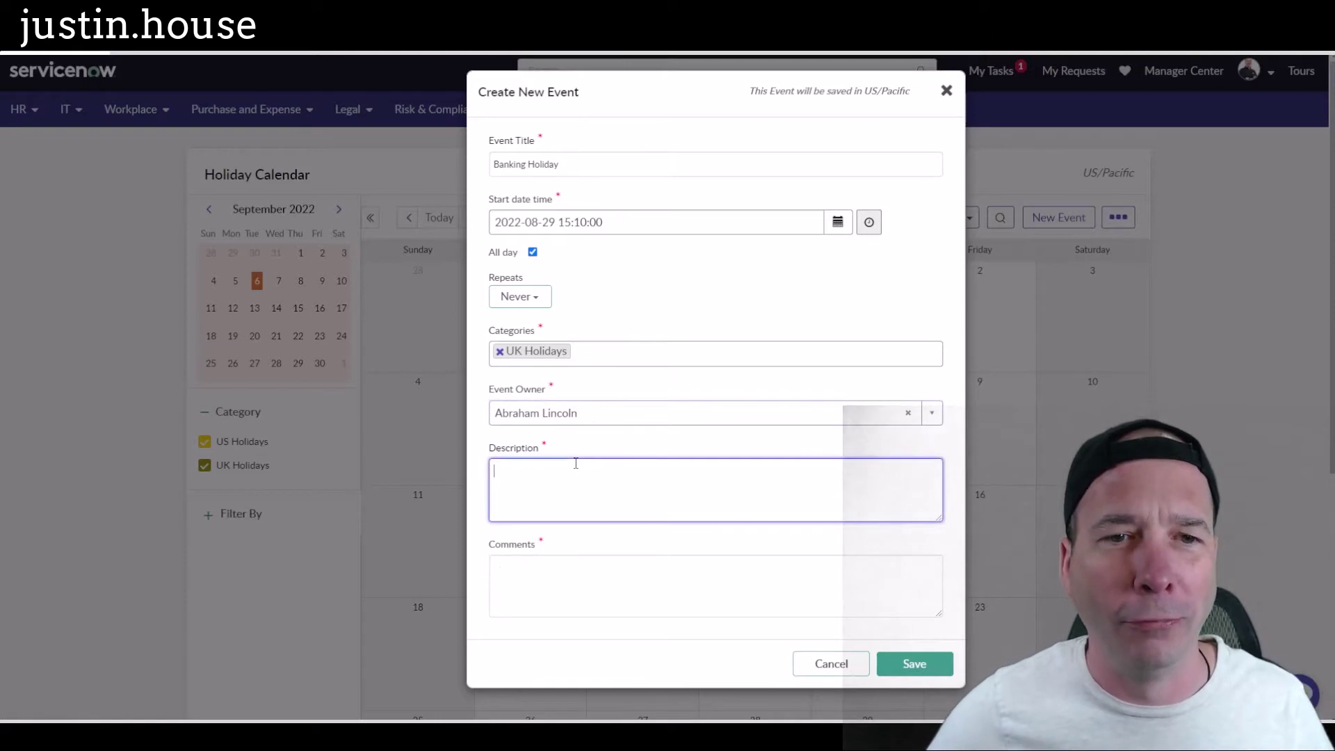
{"action": "type", "text": "Demo"}
{"action": "key", "text": "Tab"}
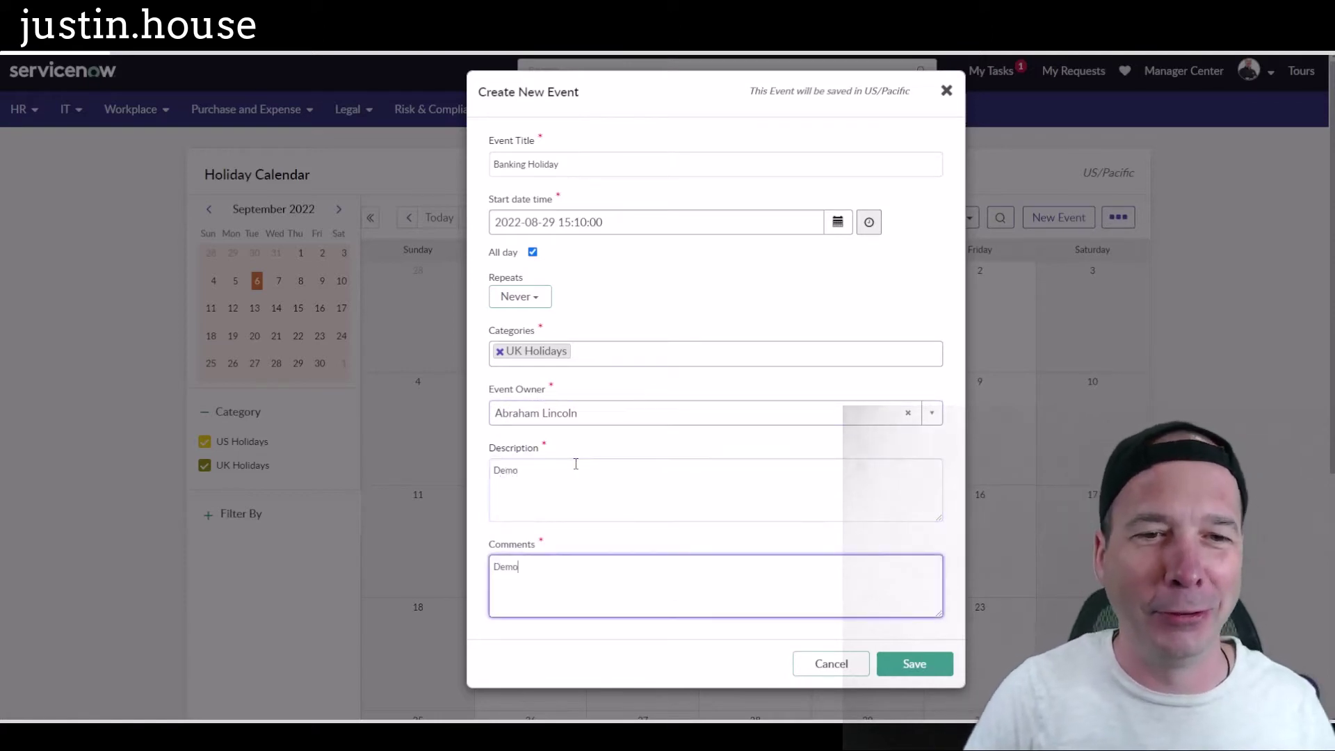
{"action": "left_click", "coordinate": [909, 662]}
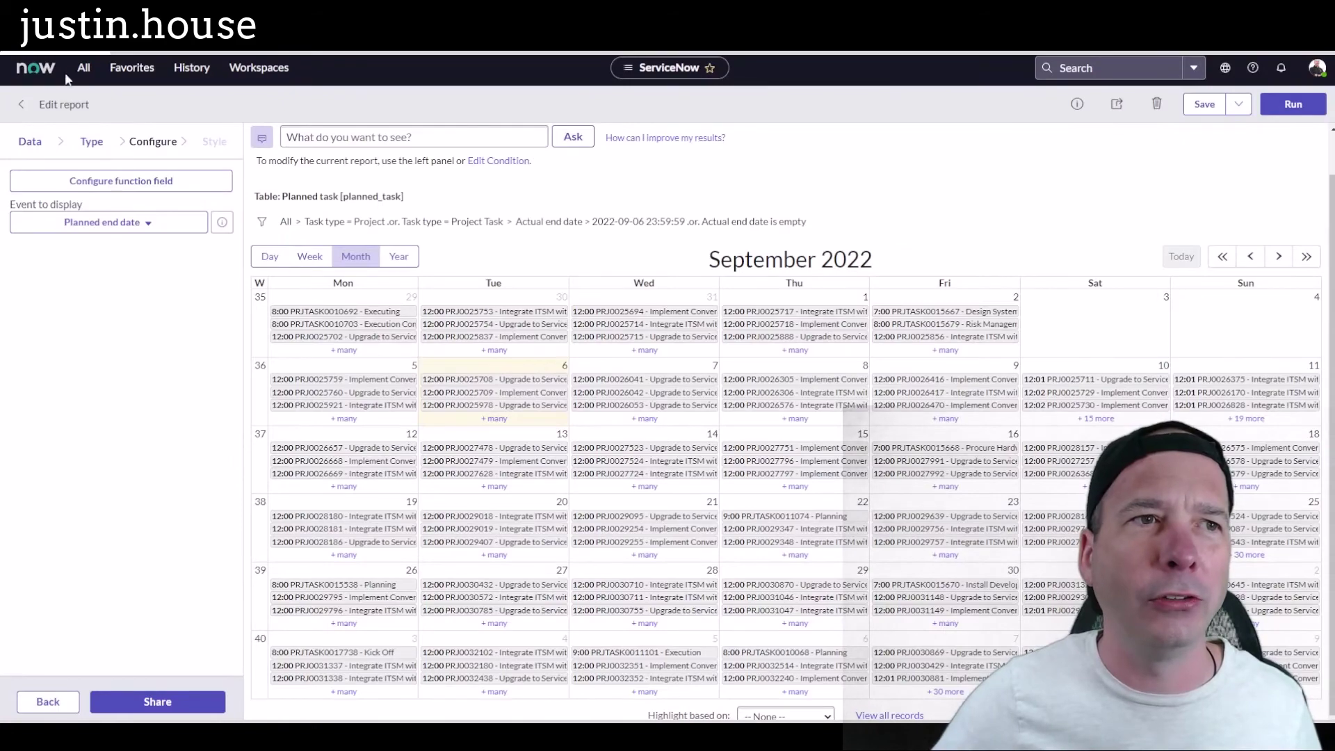
Step: Start a new collaboration calendar record from the All menu's Create New module
{"action": "left_click", "coordinate": [84, 68]}
{"action": "left_click", "coordinate": [65, 223]}
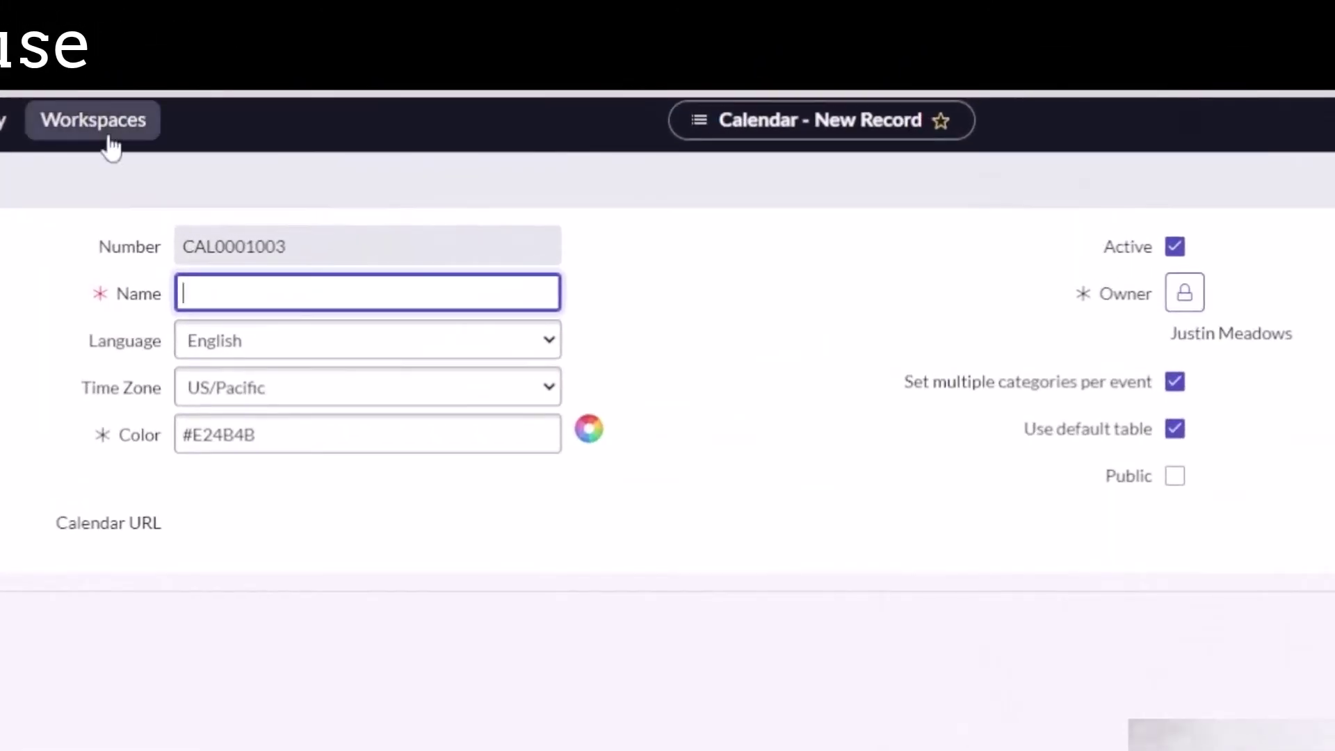
Step: Name the record 'Change Calendar', turn off Use default table, and mark it Public
{"action": "type", "text": "Change Calendar"}
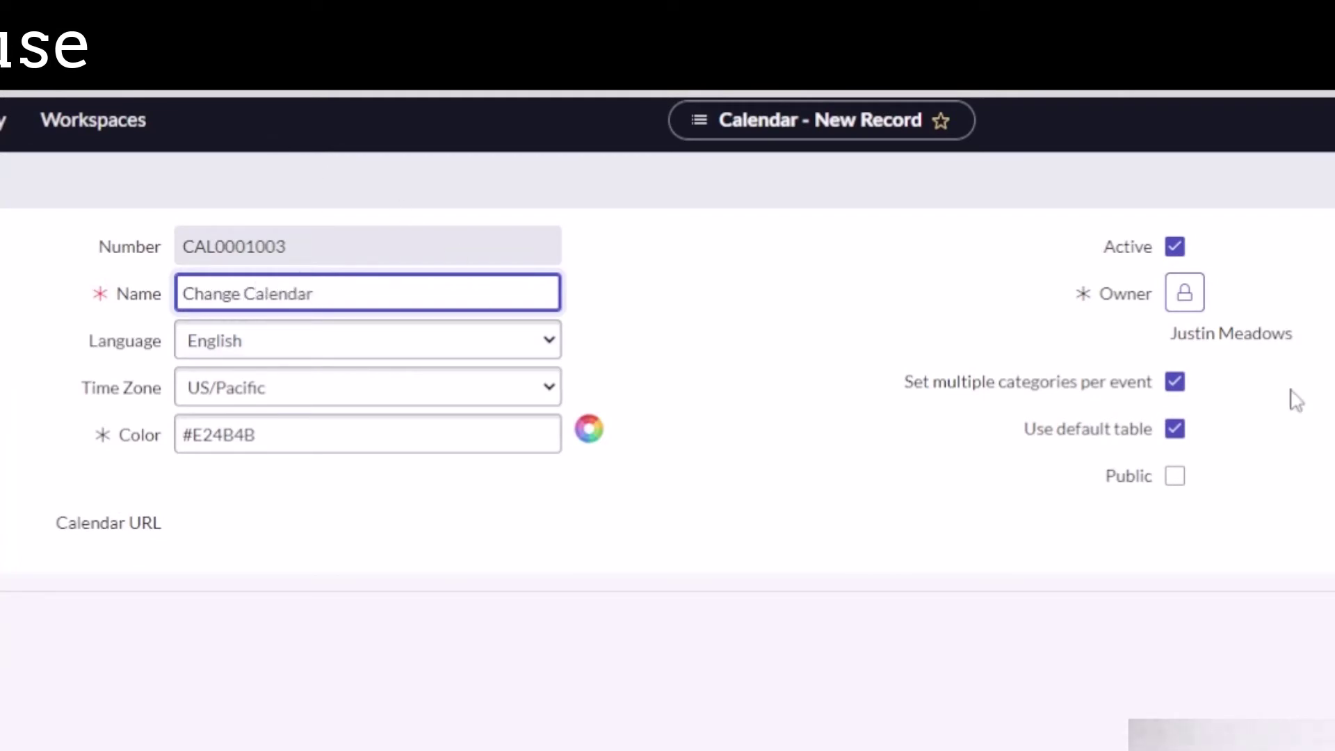
{"action": "left_click", "coordinate": [984, 403]}
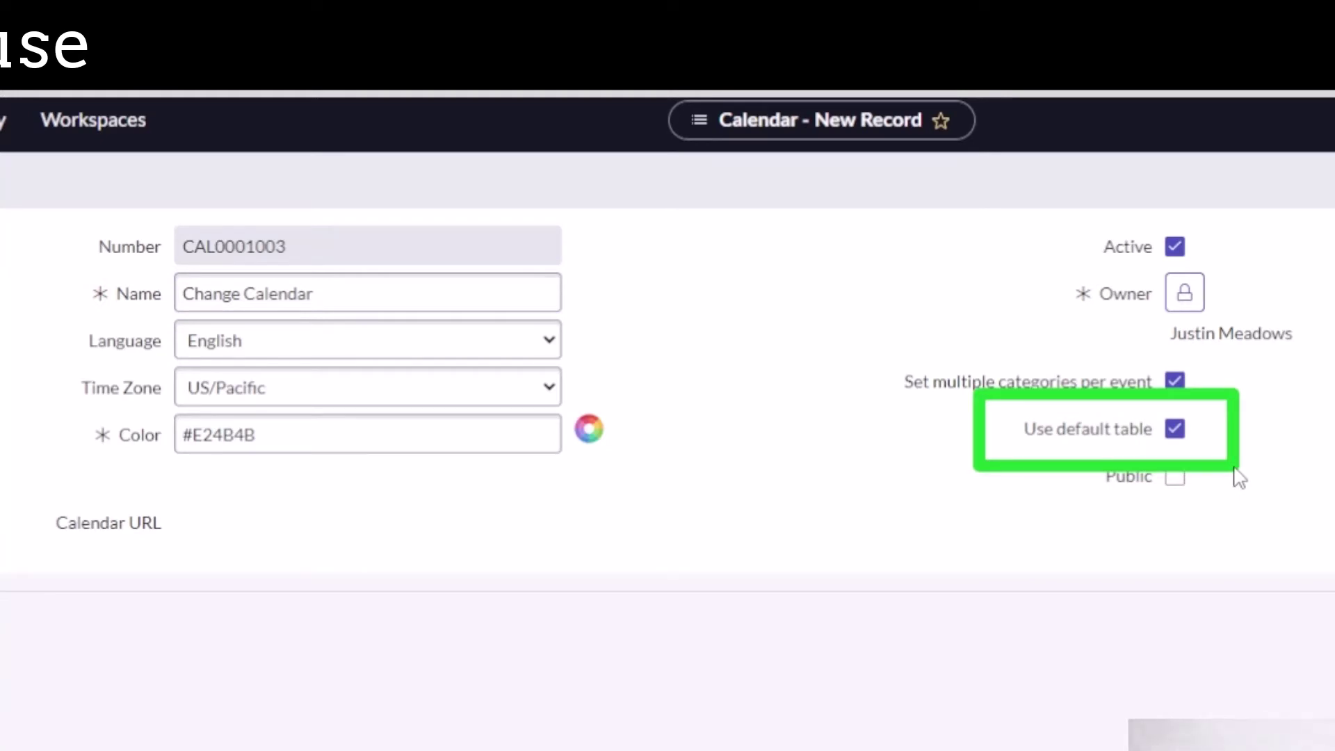
{"action": "left_click", "coordinate": [1175, 431]}
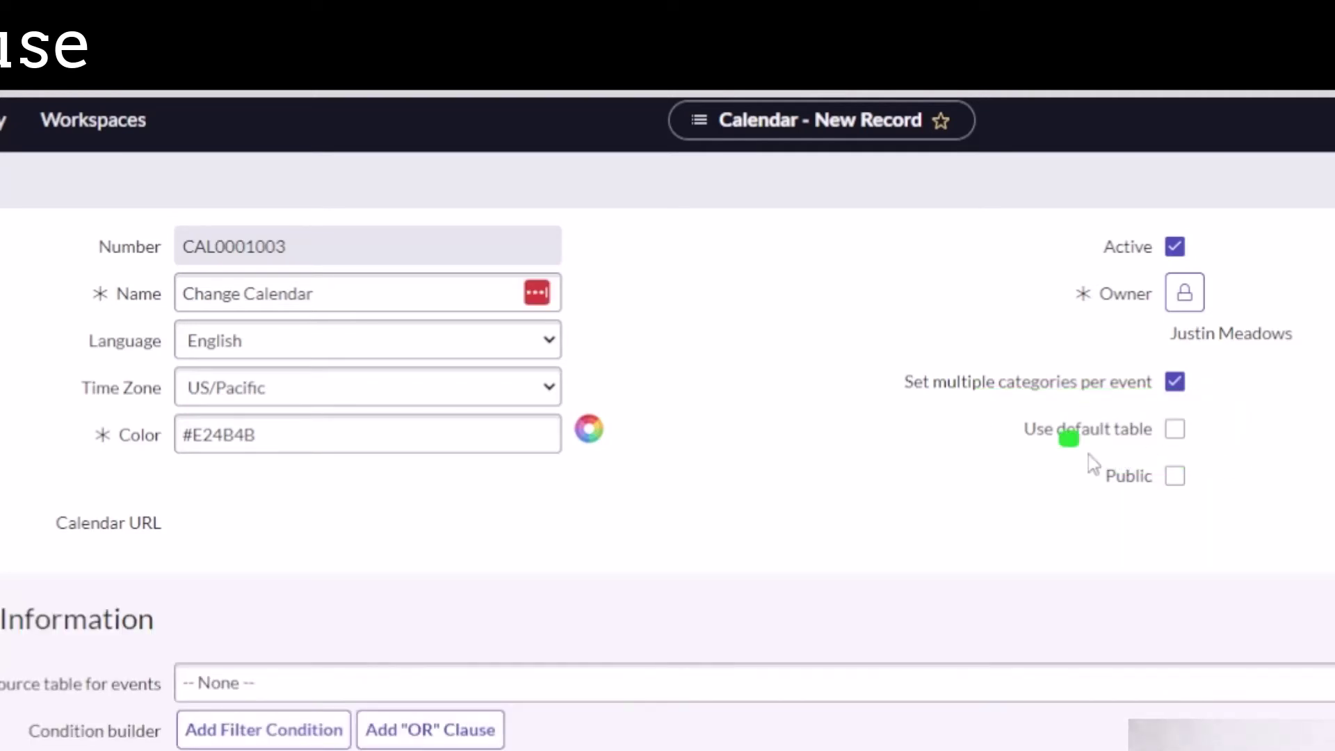
{"action": "left_click", "coordinate": [1175, 475]}
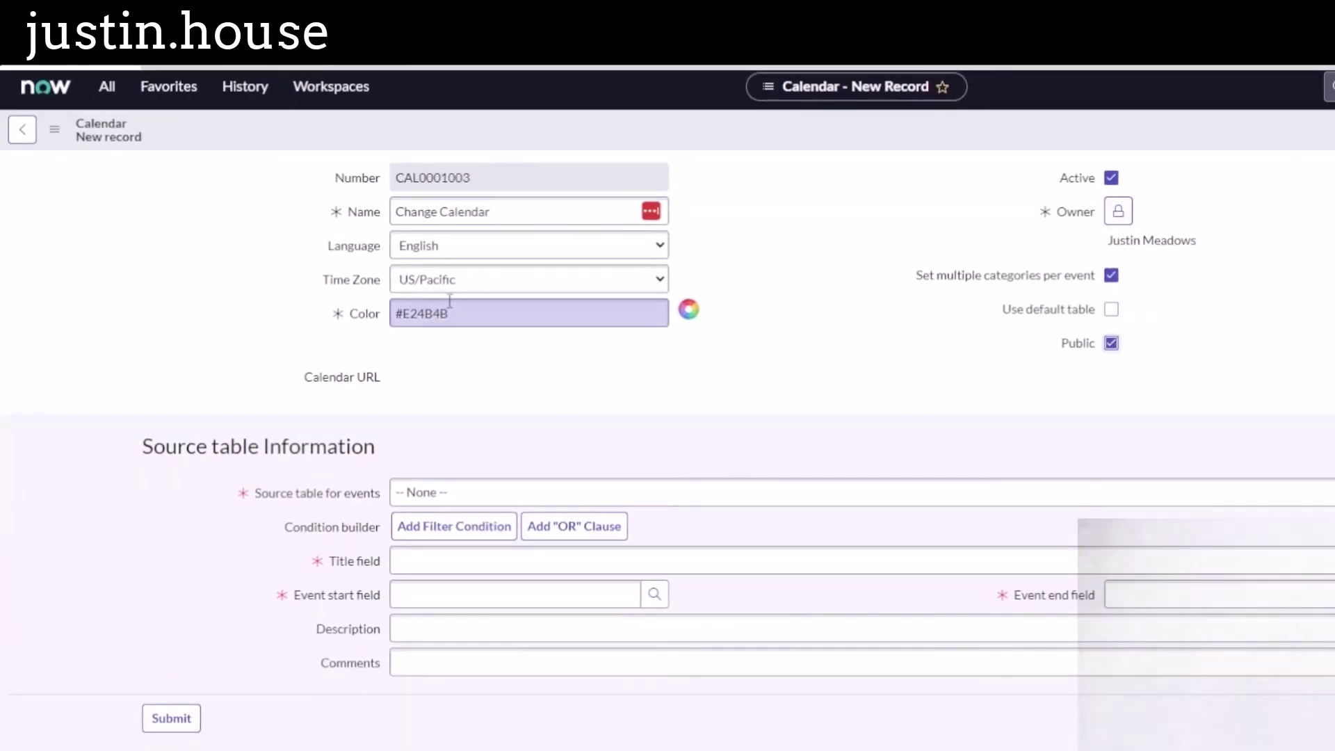
Step: Set the source table for events to Change Request [change_request]
{"action": "left_click", "coordinate": [509, 493]}
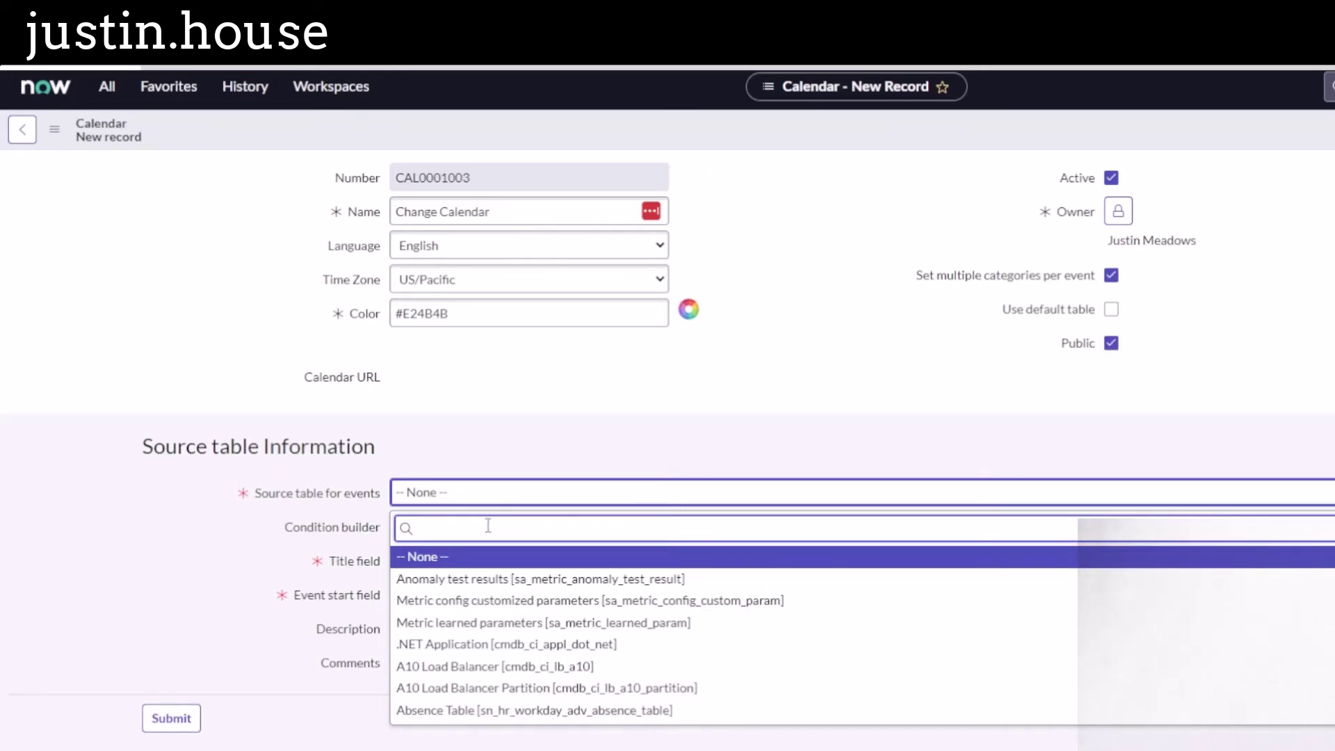
{"action": "type", "text": "change req"}
{"action": "left_click", "coordinate": [550, 556]}
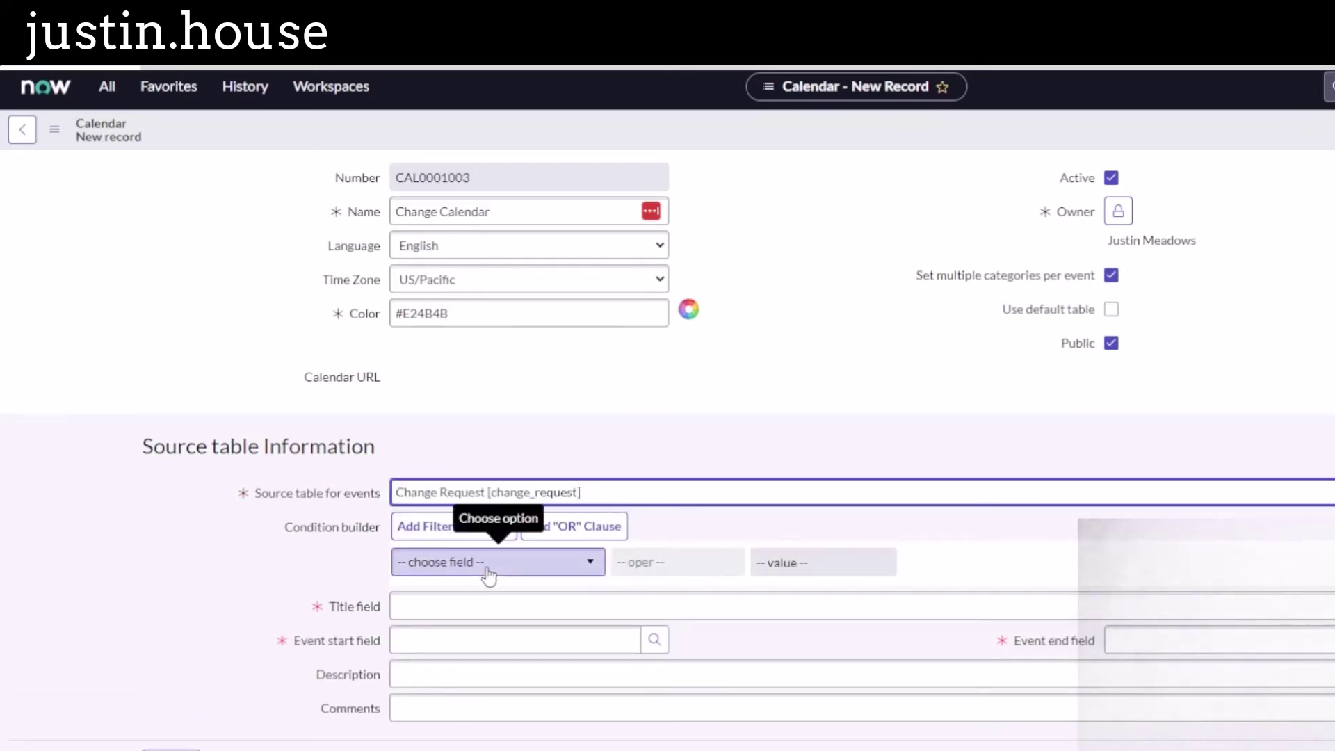
Step: Add a filter condition so only change requests with State is Scheduled are used
{"action": "left_click", "coordinate": [488, 569]}
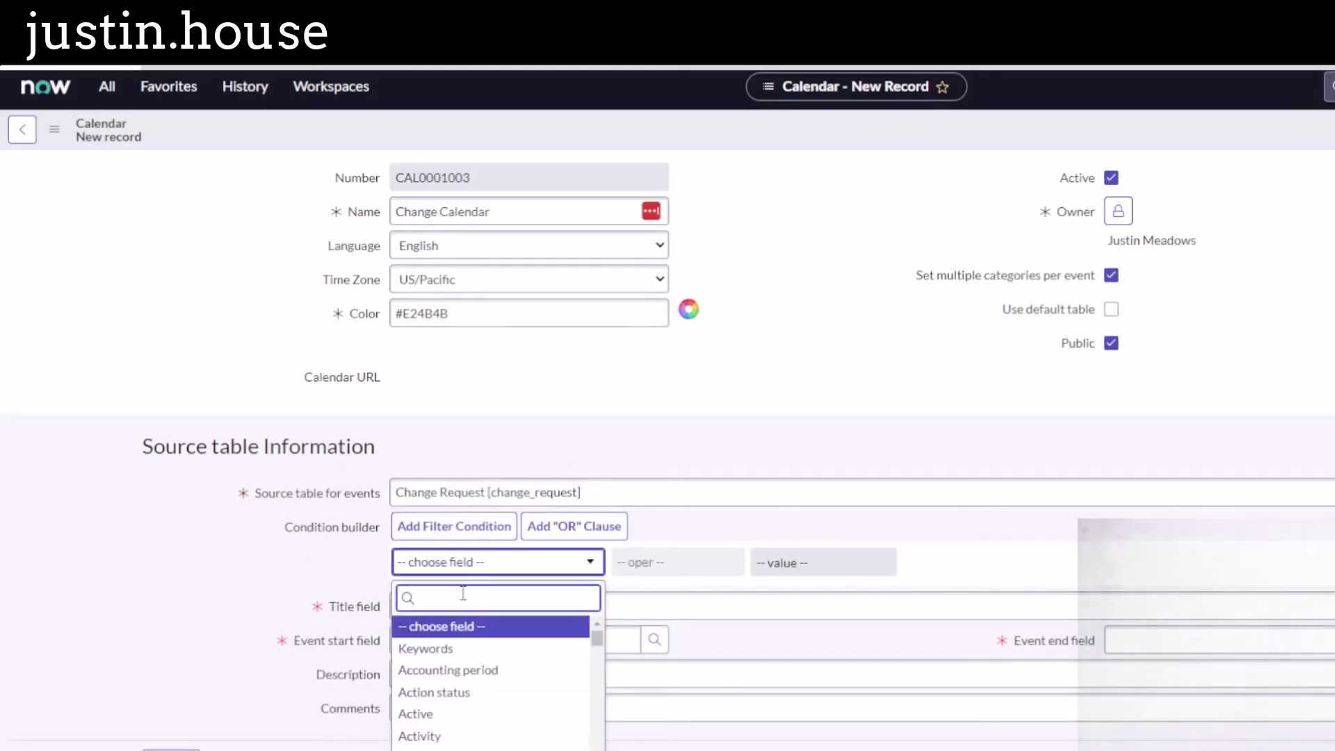
{"action": "type", "text": "state"}
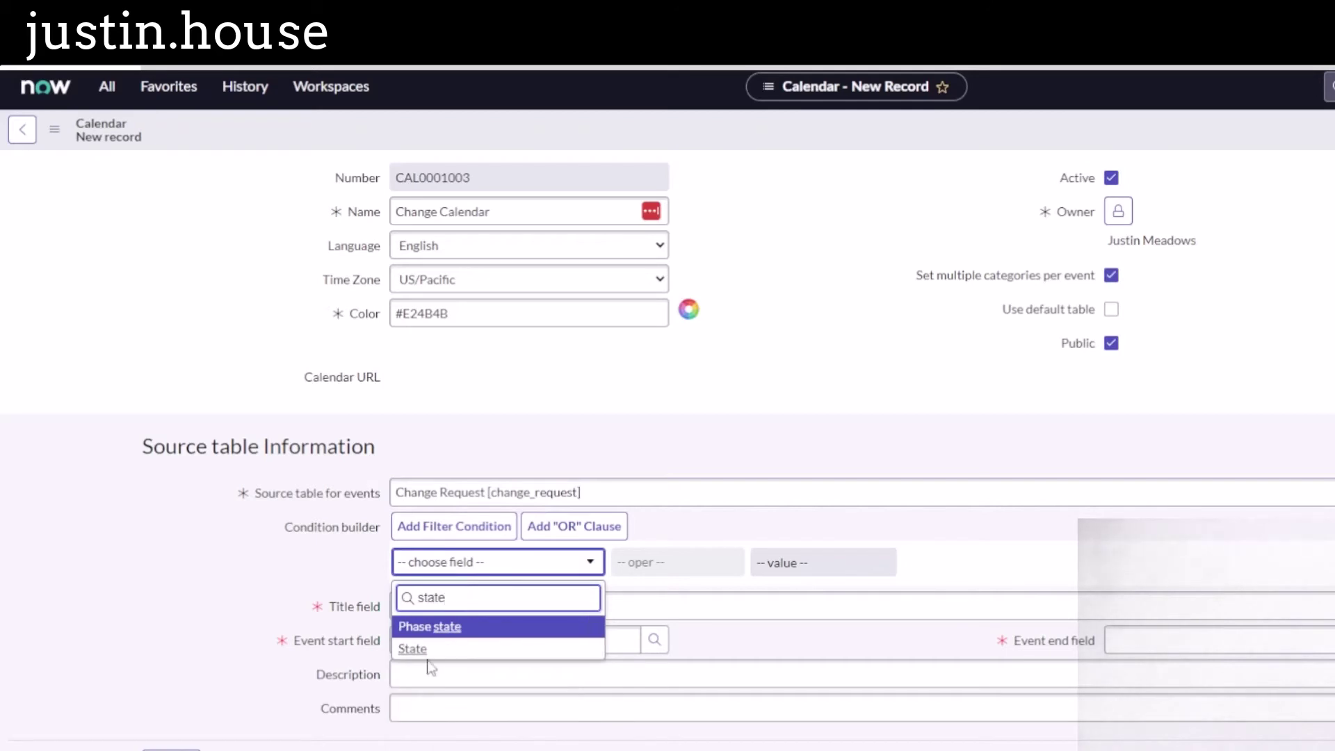
{"action": "left_click", "coordinate": [447, 648]}
{"action": "left_click", "coordinate": [819, 562]}
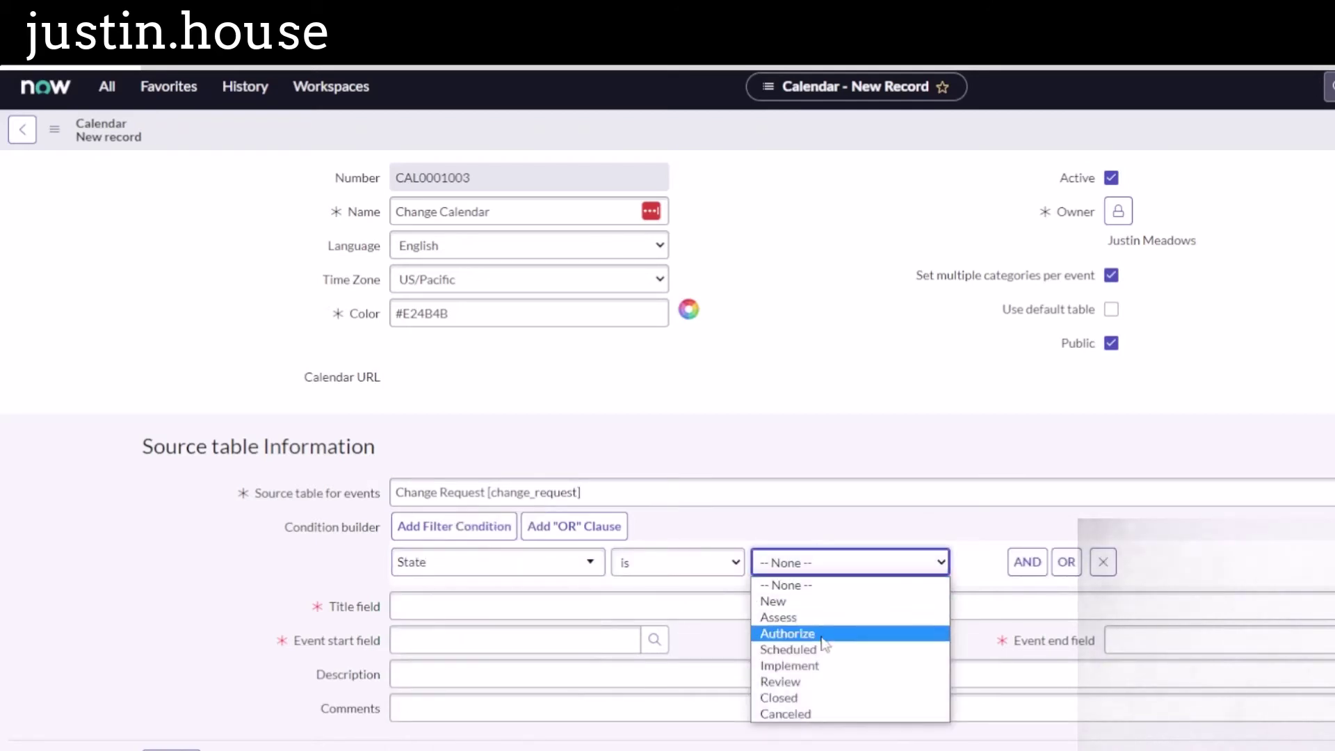
{"action": "left_click", "coordinate": [821, 650]}
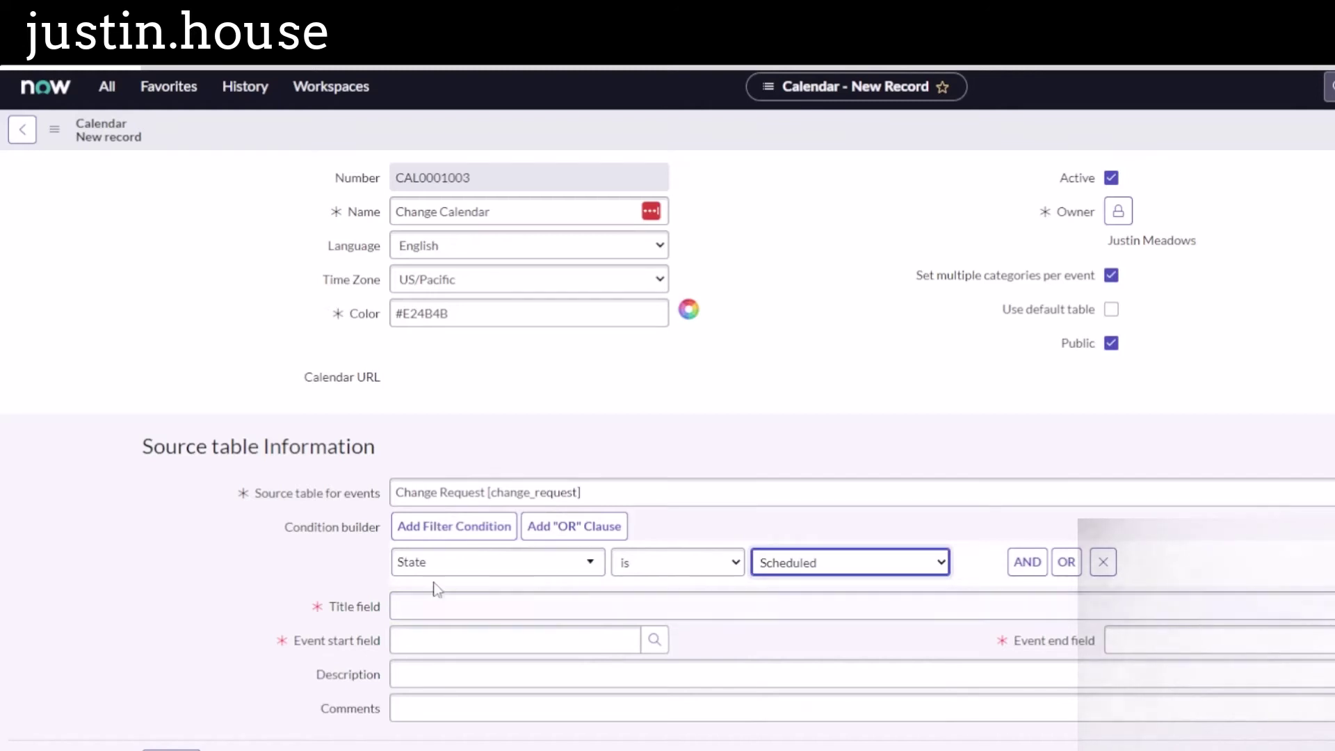
Step: Map the event title to Short description, start to Planned start date, end to Planned end date
{"action": "left_click", "coordinate": [220, 575]}
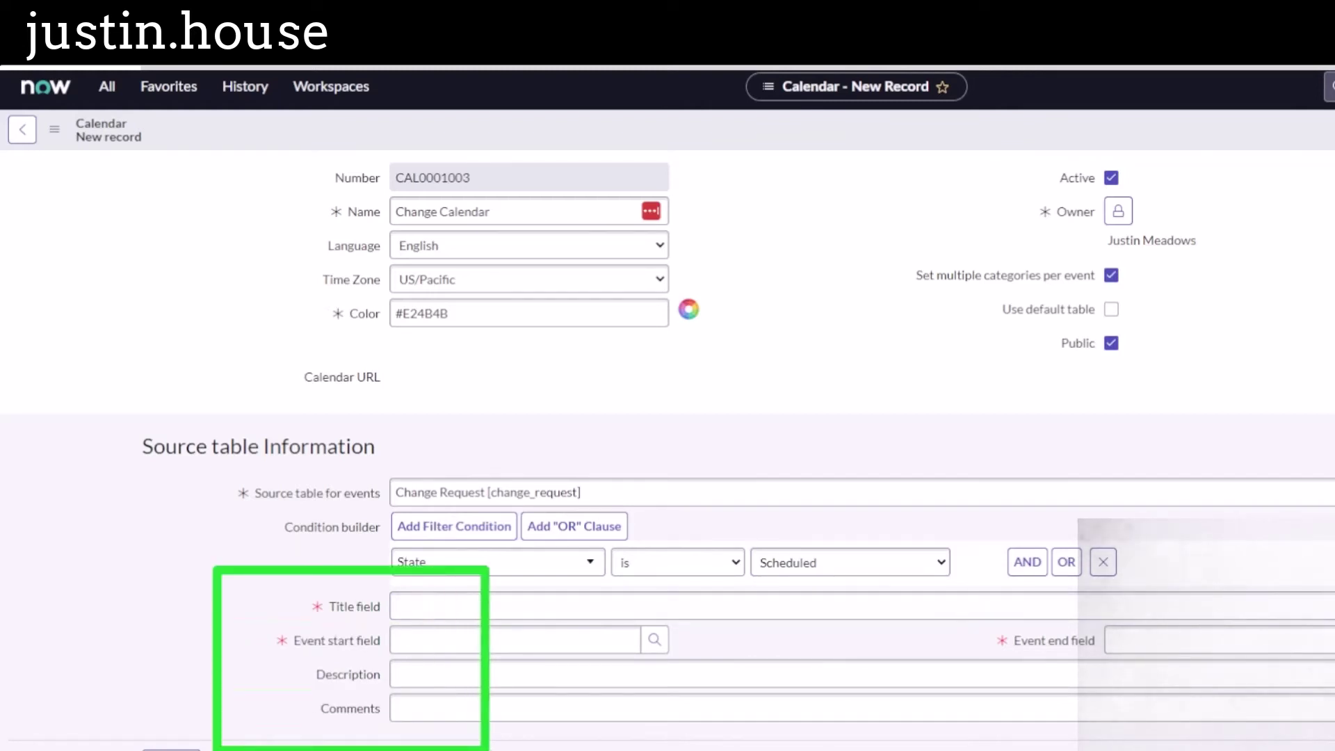
{"action": "left_click_drag", "start_coordinate": [967, 630], "coordinate": [1136, 669]}
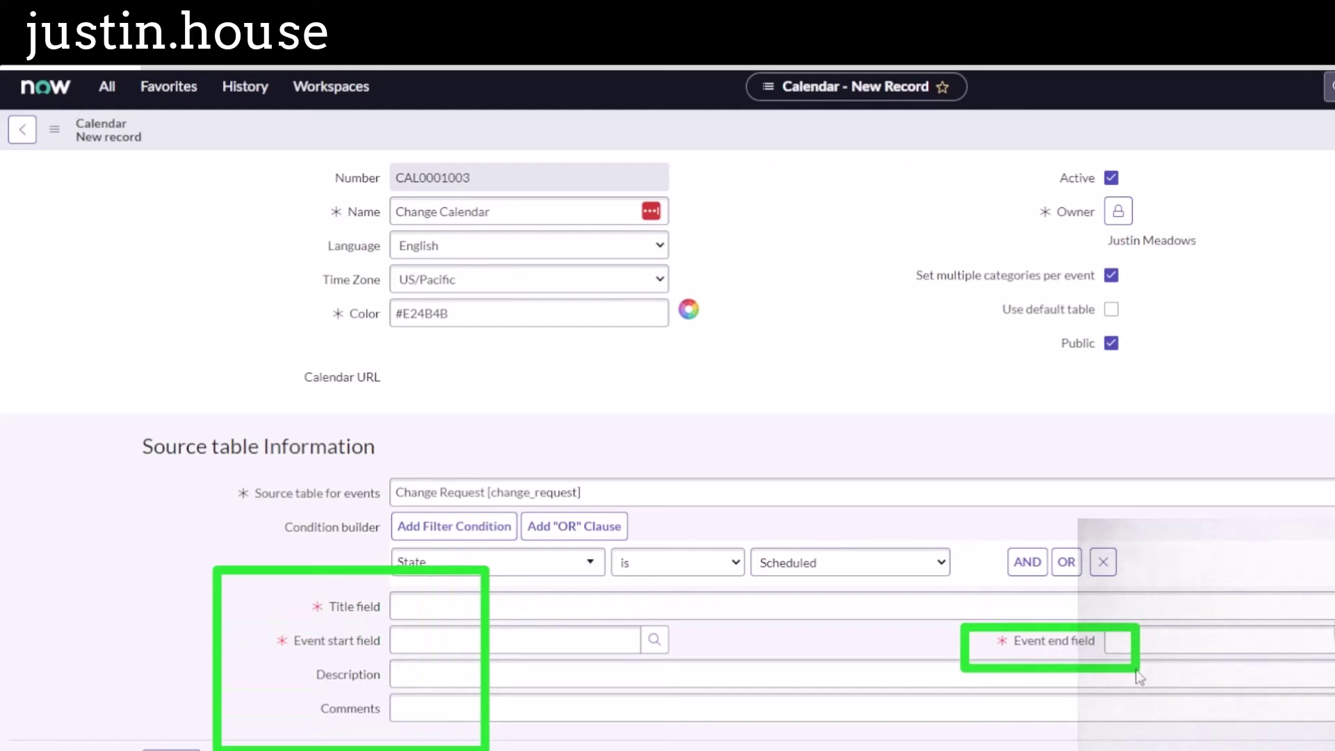
{"action": "key", "text": "Escape"}
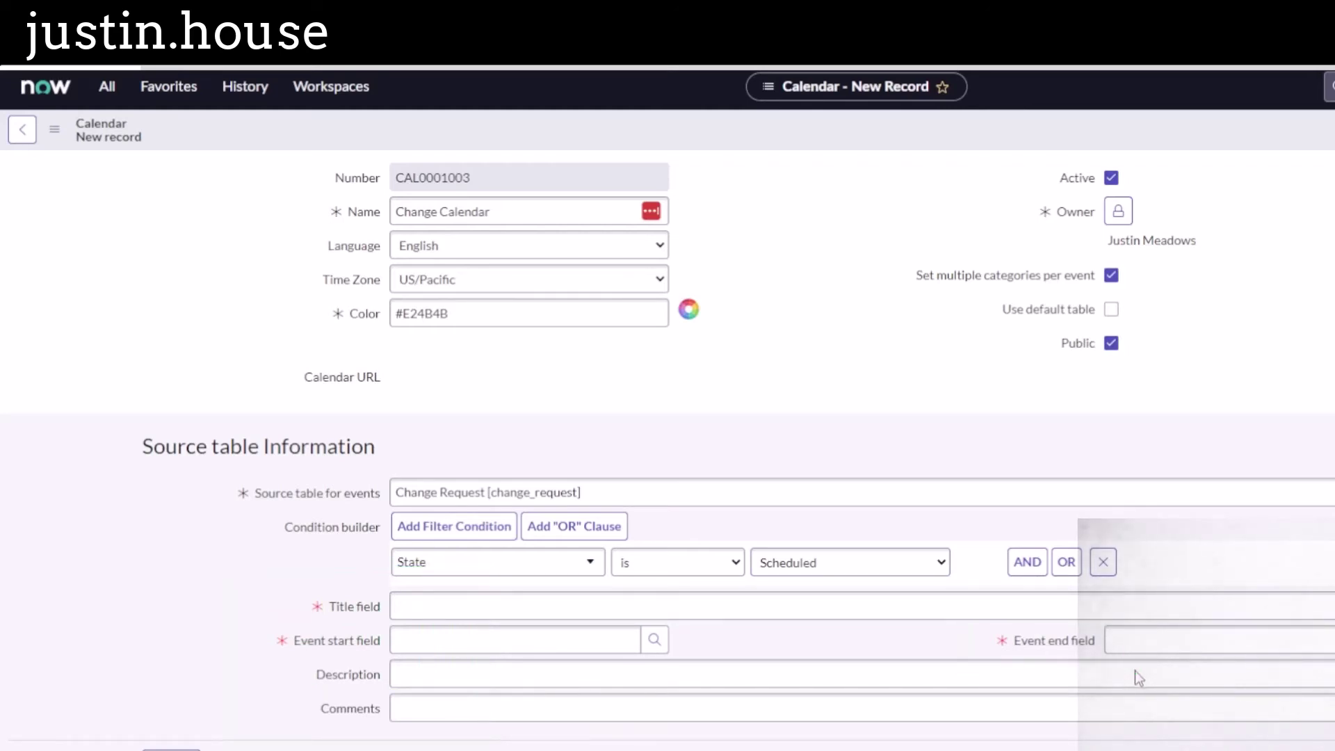
{"action": "left_click", "coordinate": [615, 606]}
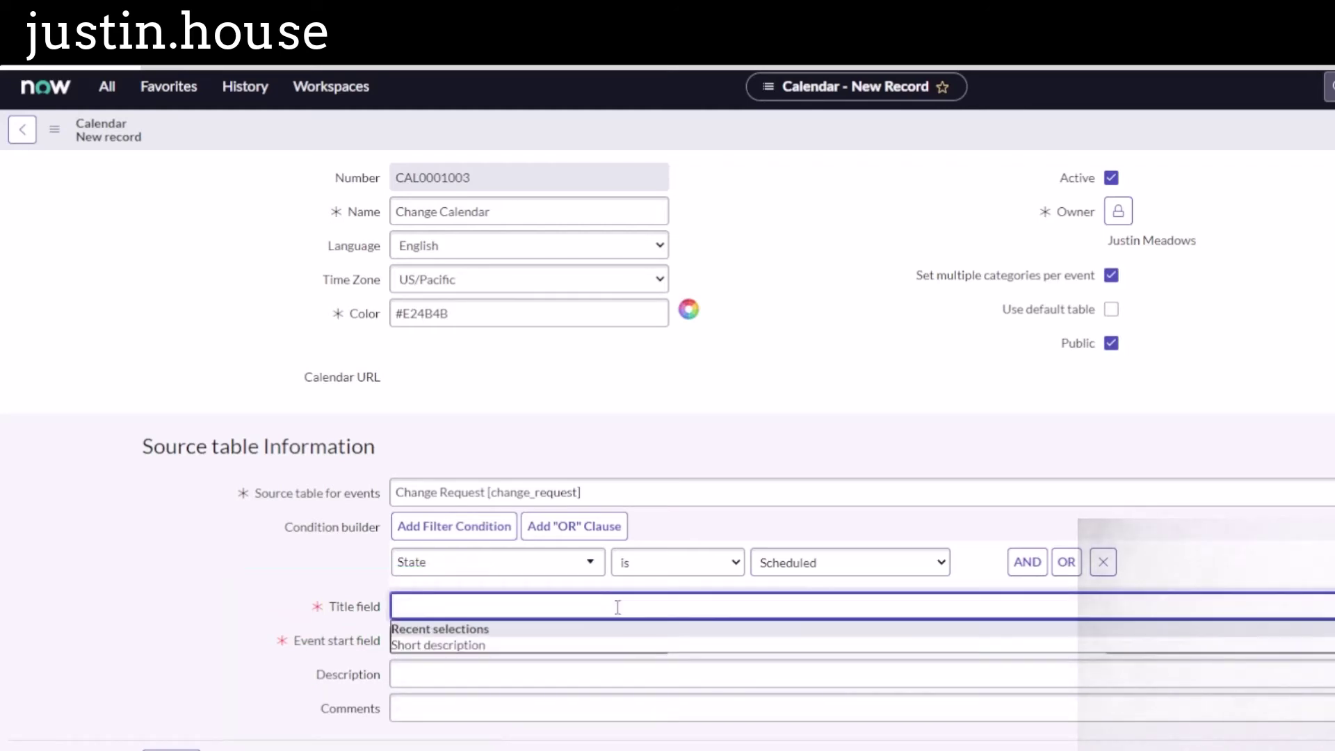
{"action": "type", "text": "short"}
{"action": "left_click", "coordinate": [584, 646]}
{"action": "left_click", "coordinate": [545, 634]}
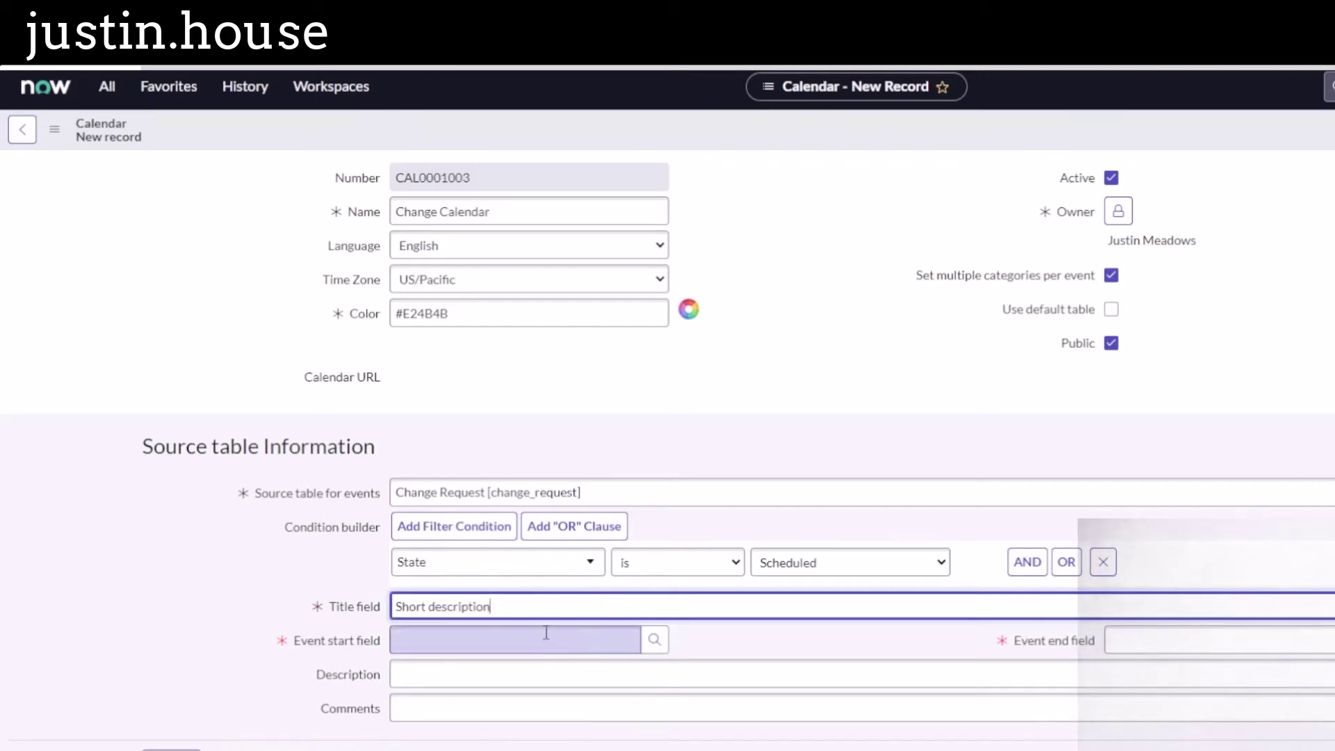
{"action": "left_click", "coordinate": [567, 678]}
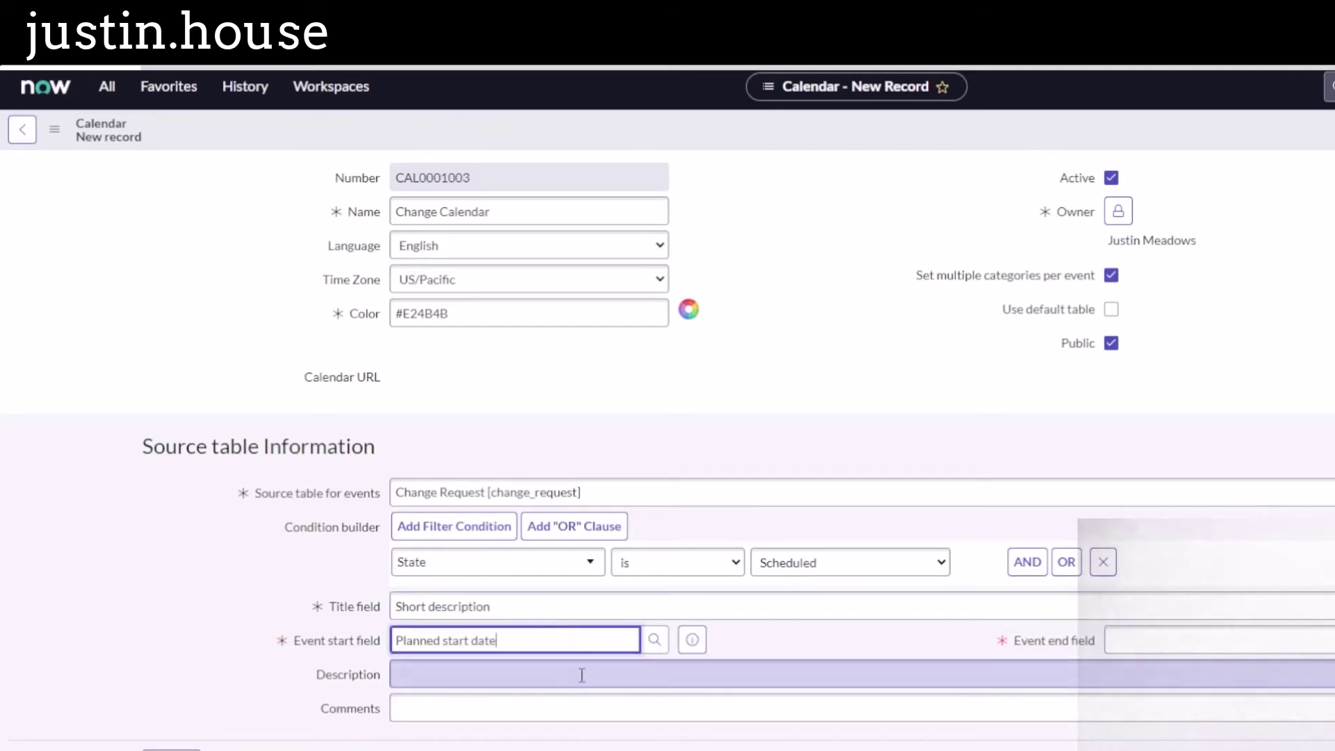
{"action": "left_click", "coordinate": [1155, 641]}
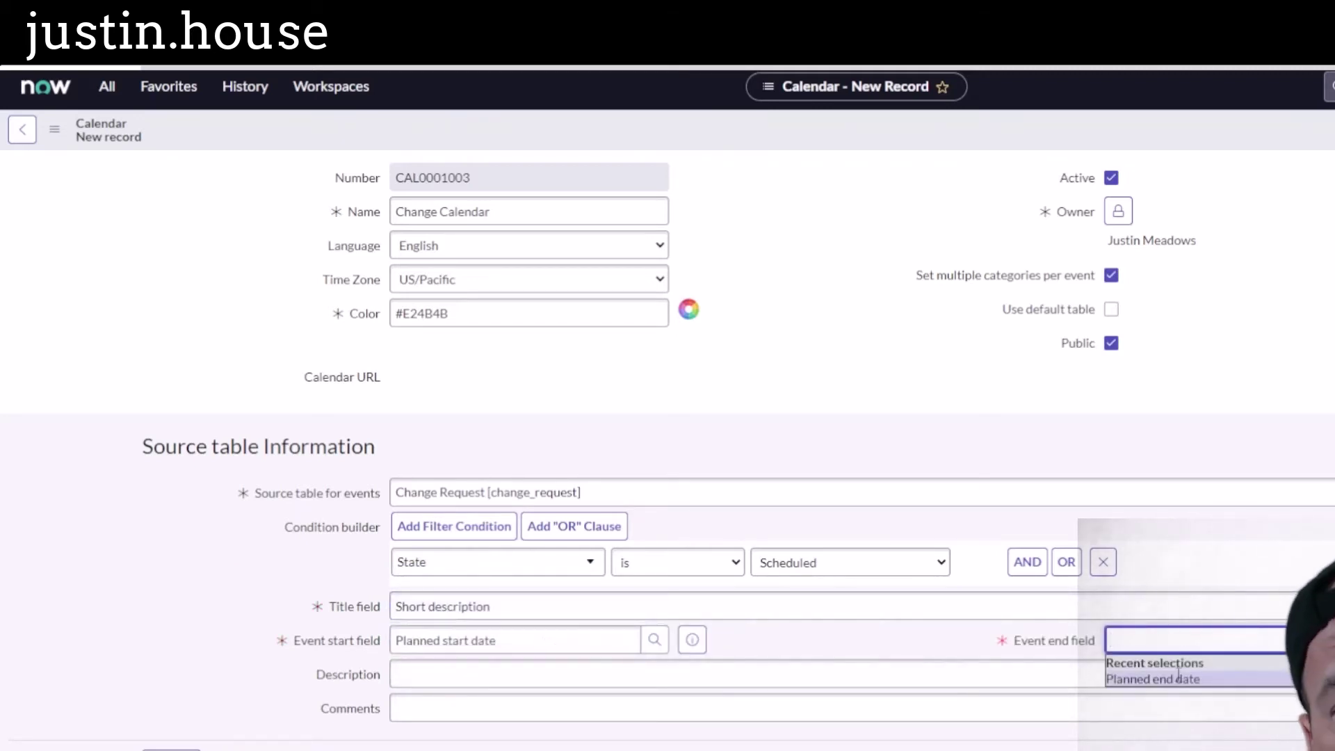
{"action": "left_click", "coordinate": [1180, 678]}
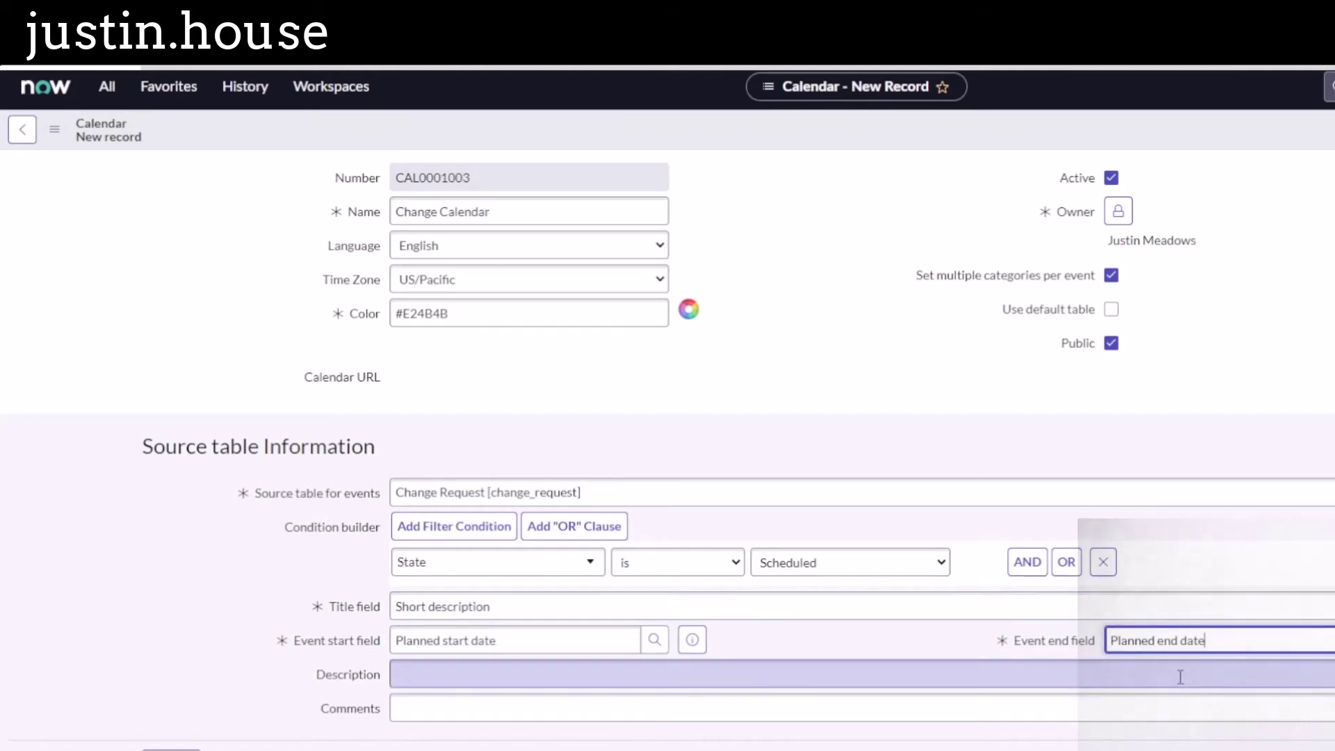
Step: Map the event description to Description and comments to Justification, then submit the Change Calendar
{"action": "left_click", "coordinate": [470, 671]}
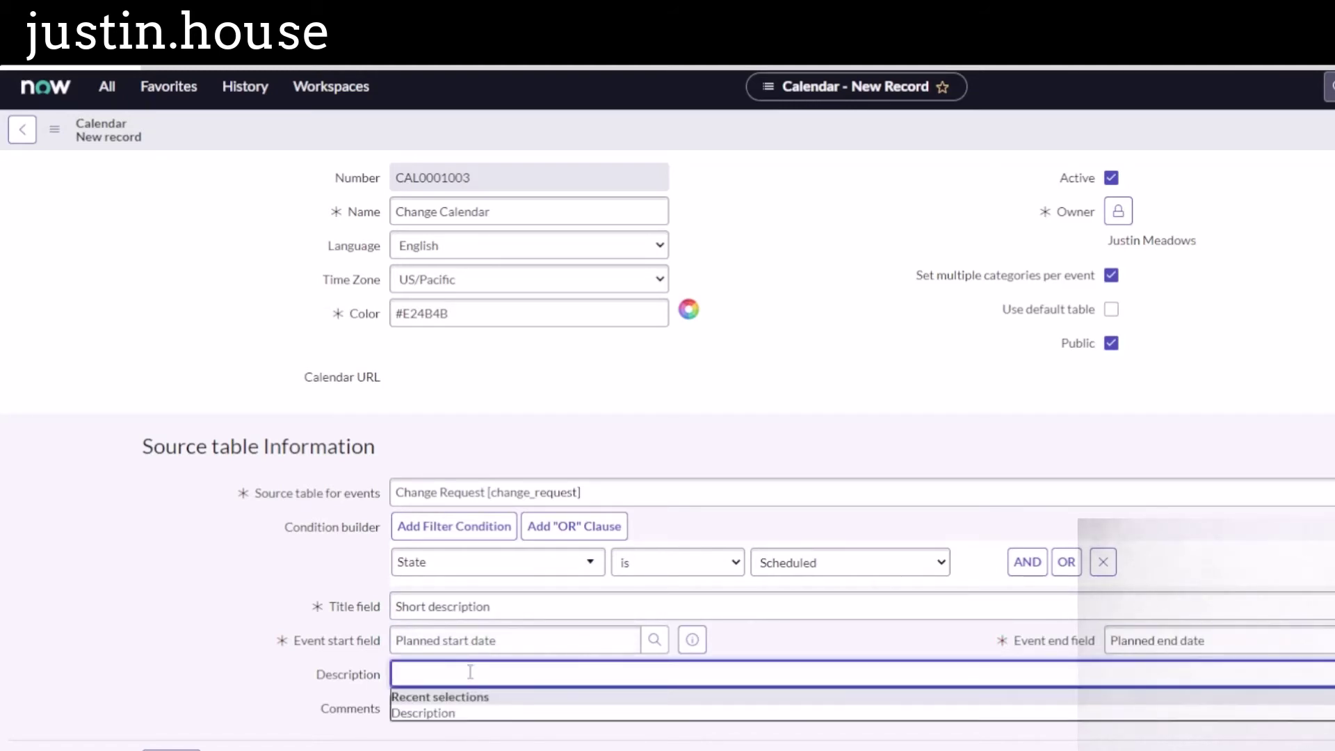
{"action": "type", "text": "des"}
{"action": "left_click", "coordinate": [480, 714]}
{"action": "left_click", "coordinate": [464, 714]}
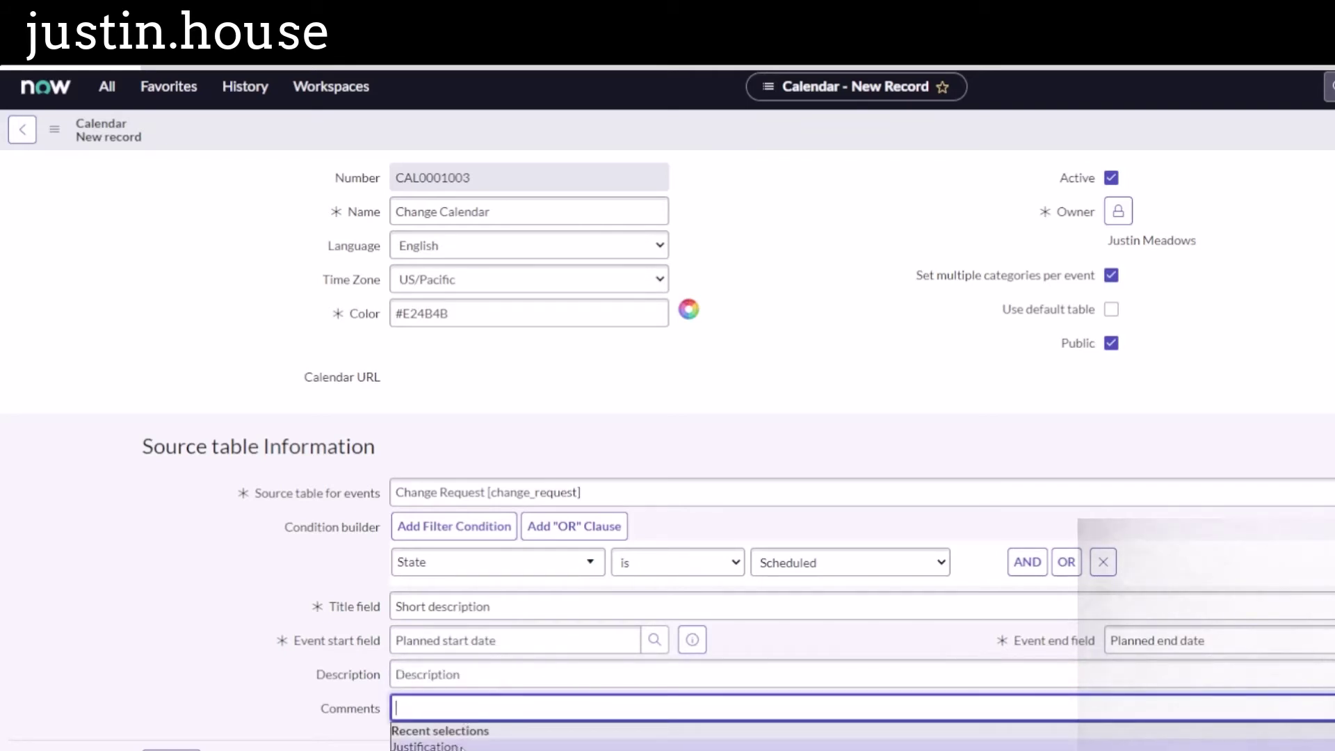
{"action": "left_click", "coordinate": [426, 745]}
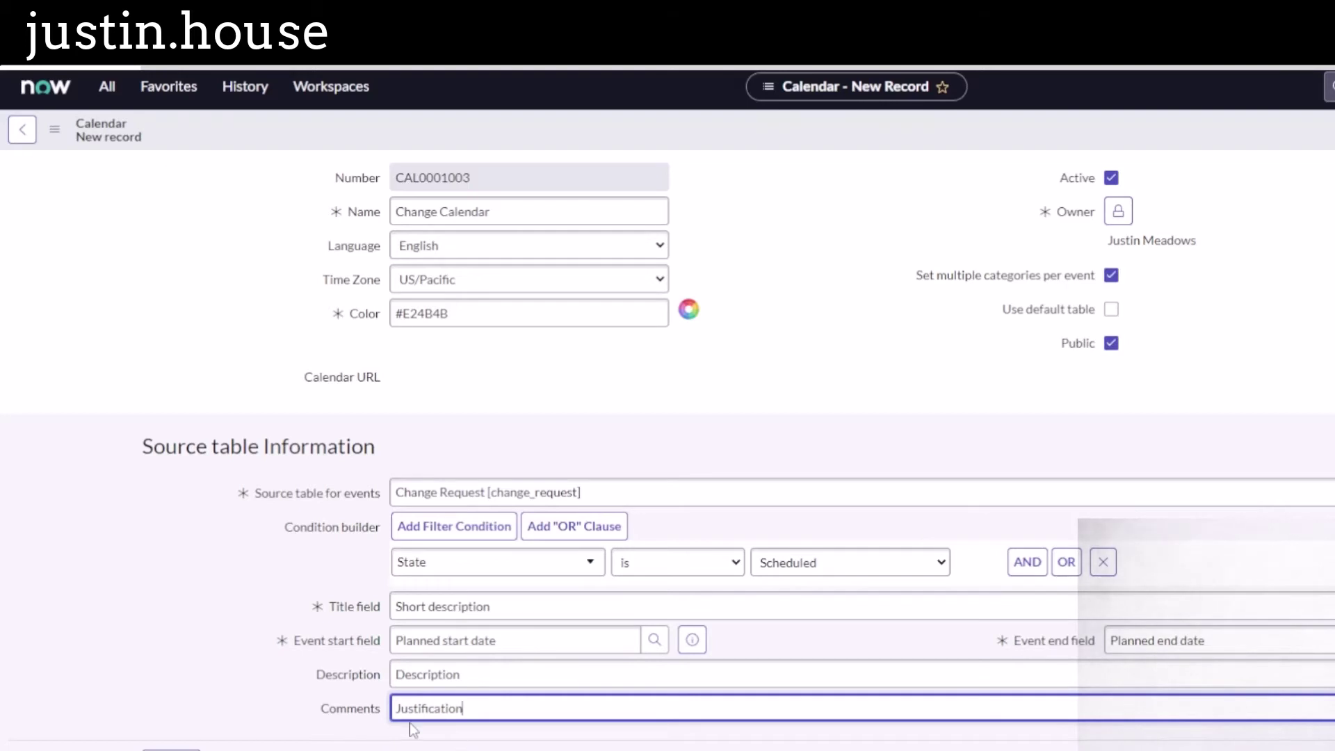
{"action": "left_click", "coordinate": [172, 749]}
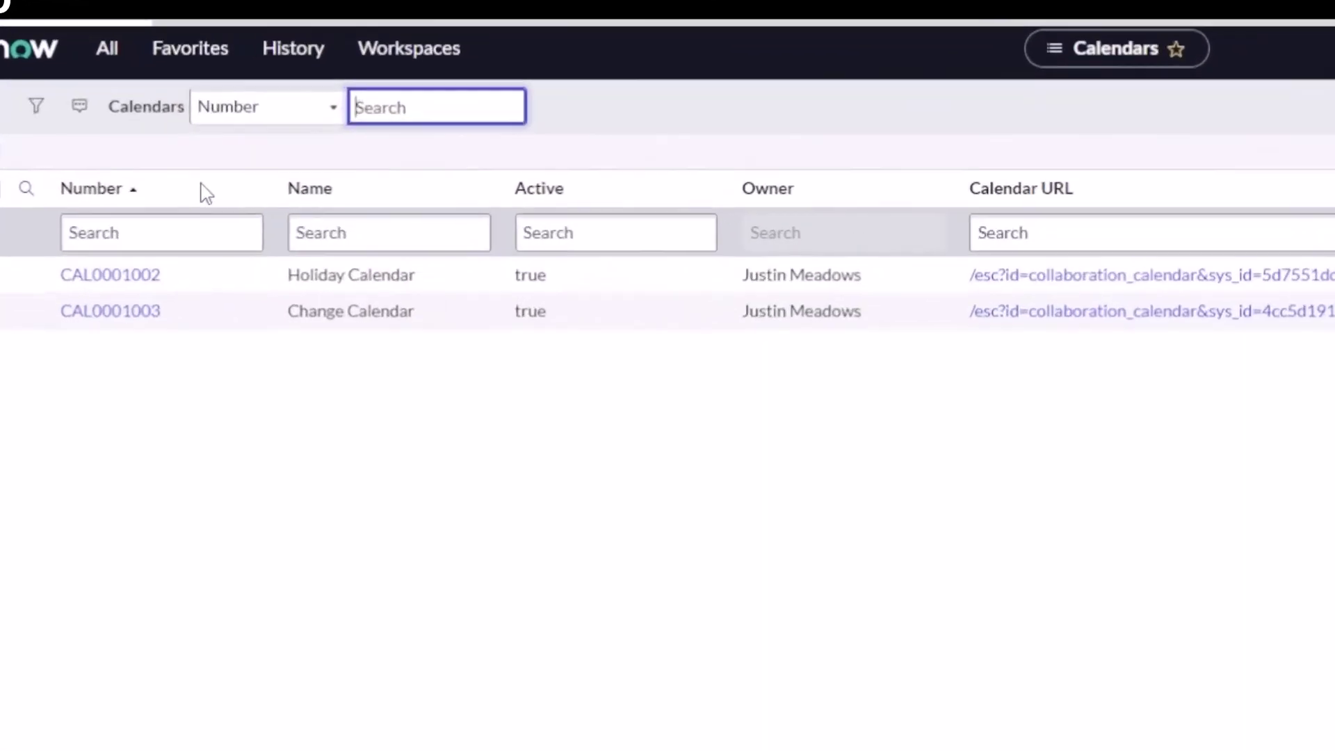
Step: Return to the Collaboration Calendar portal dashboard showing the user's owned calendars
{"action": "left_click_drag", "start_coordinate": [201, 183], "coordinate": [658, 372]}
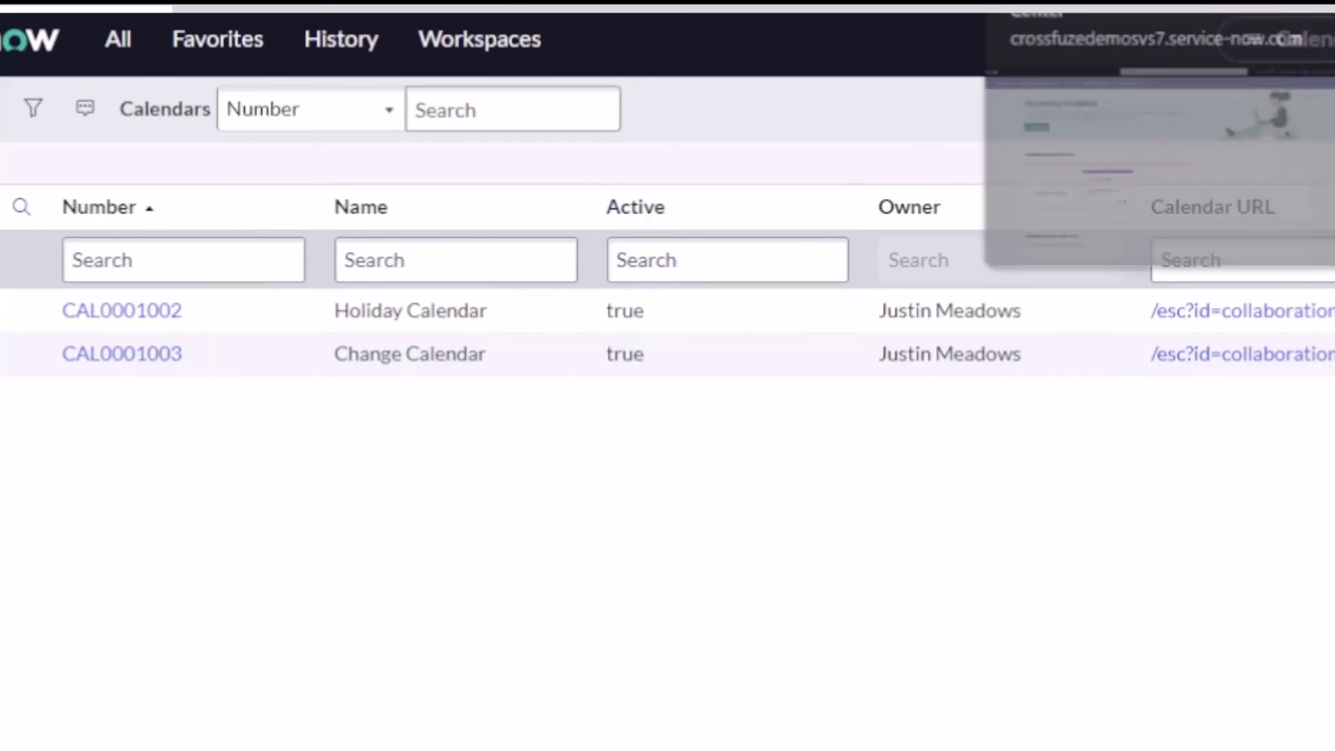
{"action": "left_click", "coordinate": [1063, 7]}
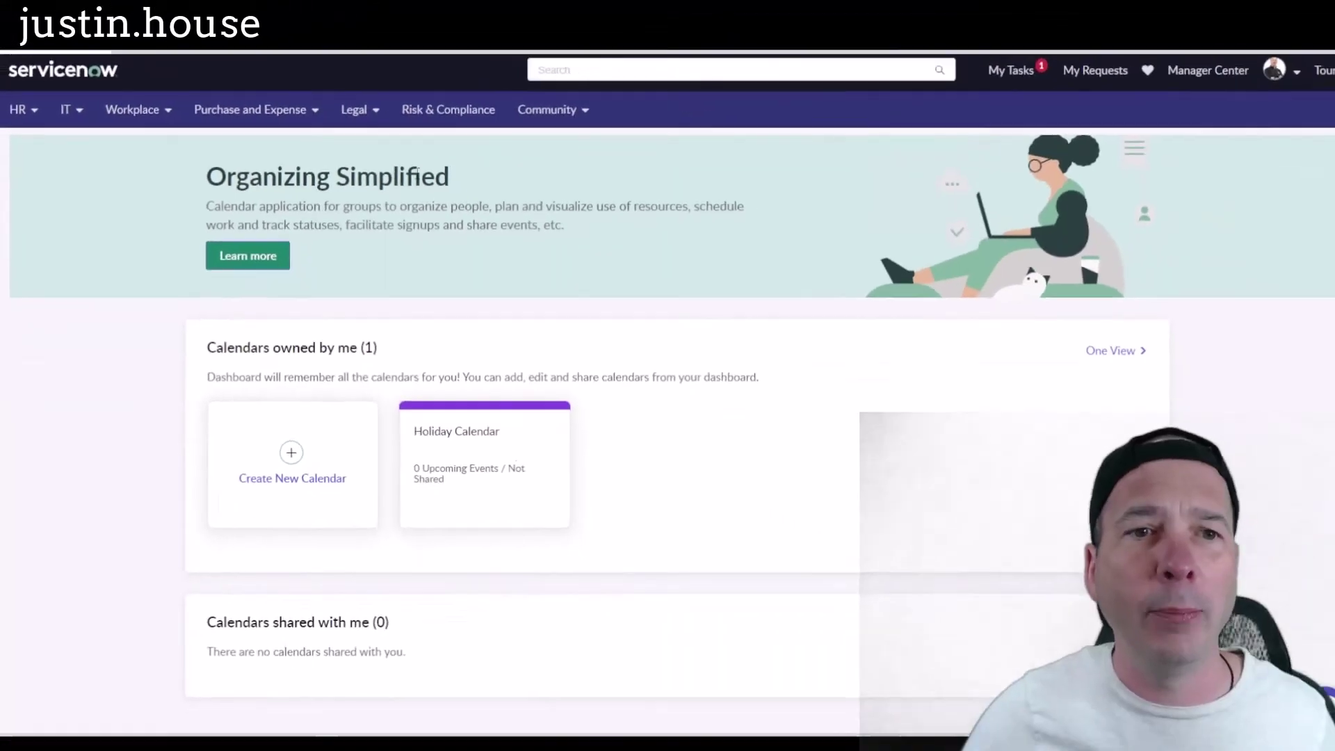
Step: Reload the dashboard so Change Calendar joins Holiday Calendar, then open One View
{"action": "left_click", "coordinate": [105, 74]}
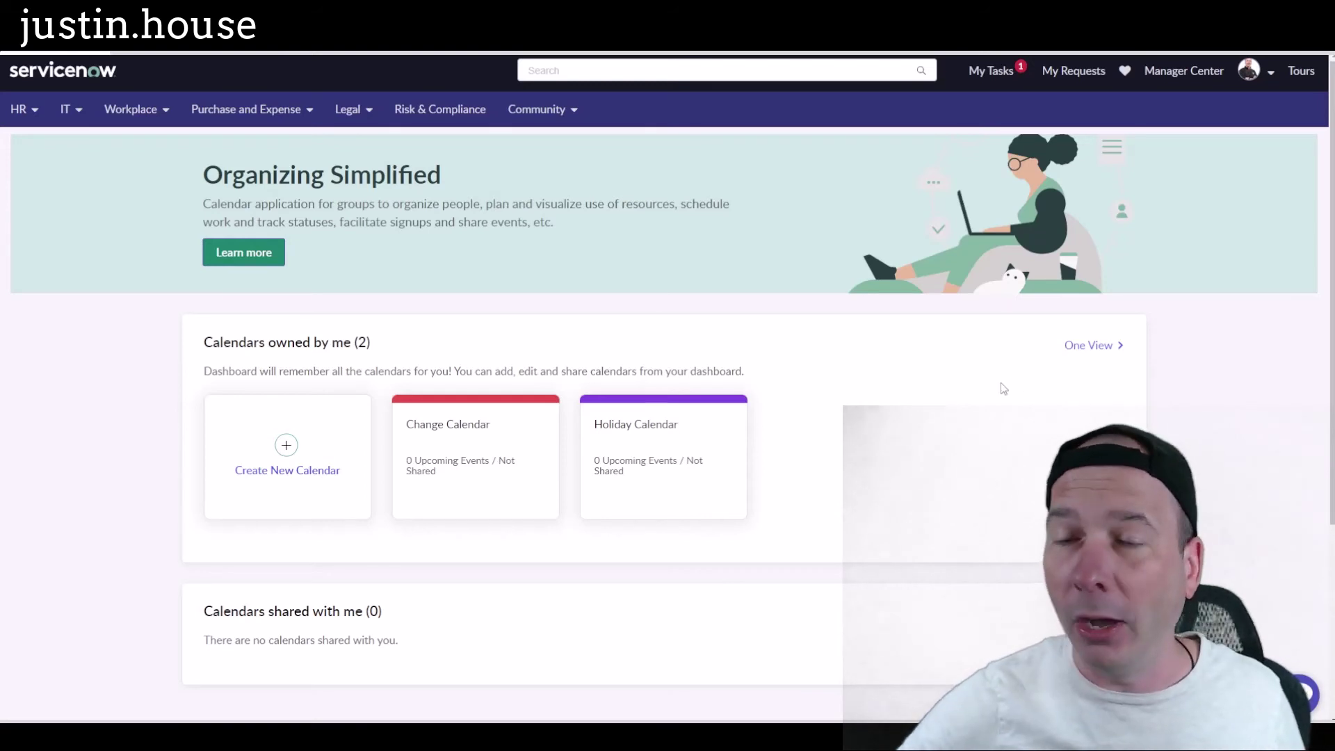
{"action": "mouse_move", "coordinate": [1144, 336]}
{"action": "left_mouse_down"}
{"action": "mouse_move", "coordinate": [1040, 348]}
{"action": "mouse_move", "coordinate": [1146, 393]}
{"action": "left_mouse_up"}
{"action": "key", "text": "Escape"}
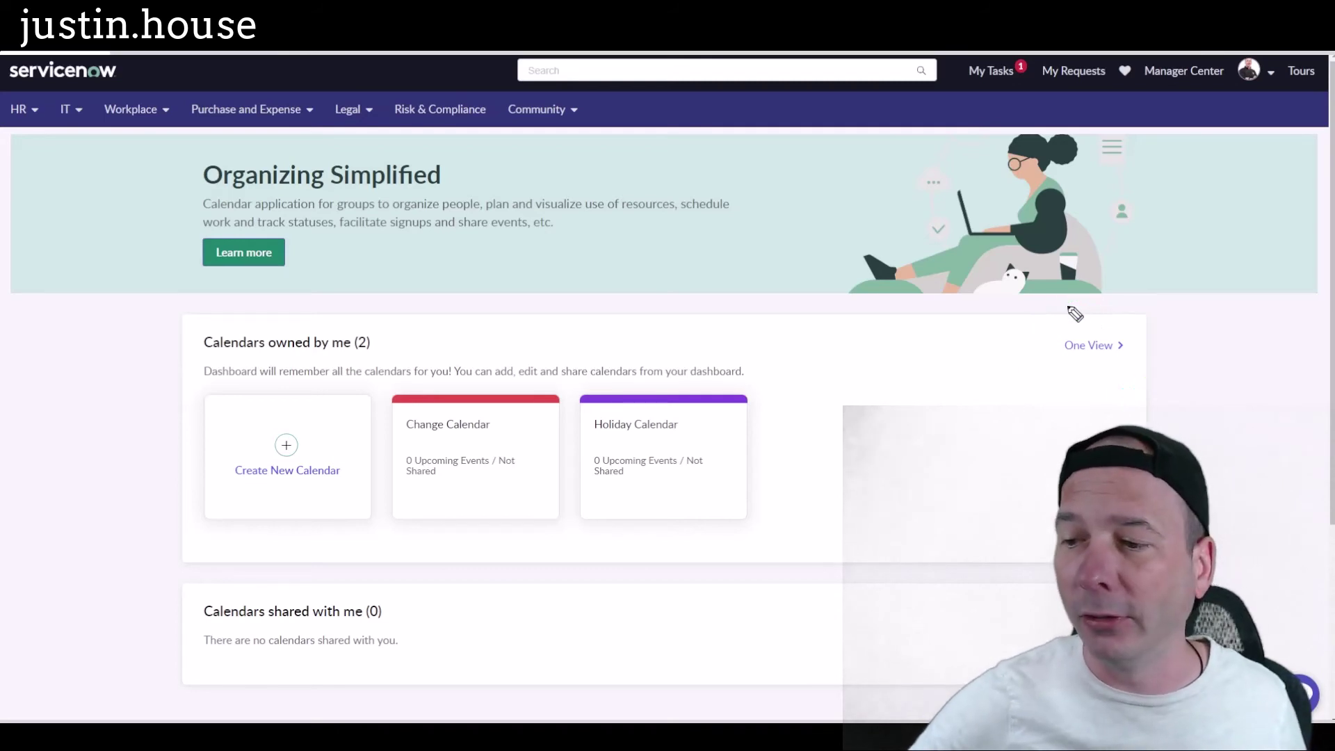
{"action": "left_click", "coordinate": [1098, 356]}
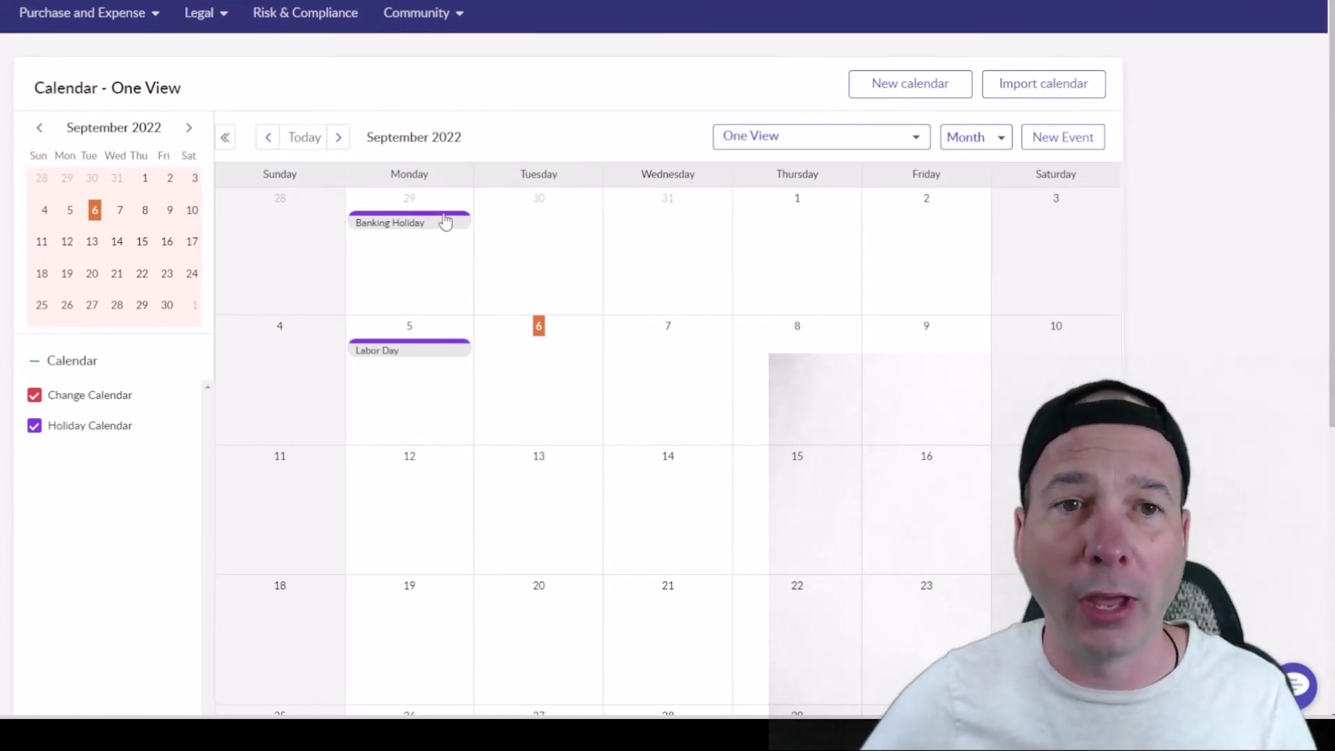
Step: Inspect the Banking Holiday (29 August) and Labor Day (5 September) events in One View
{"action": "mouse_move", "coordinate": [448, 228]}
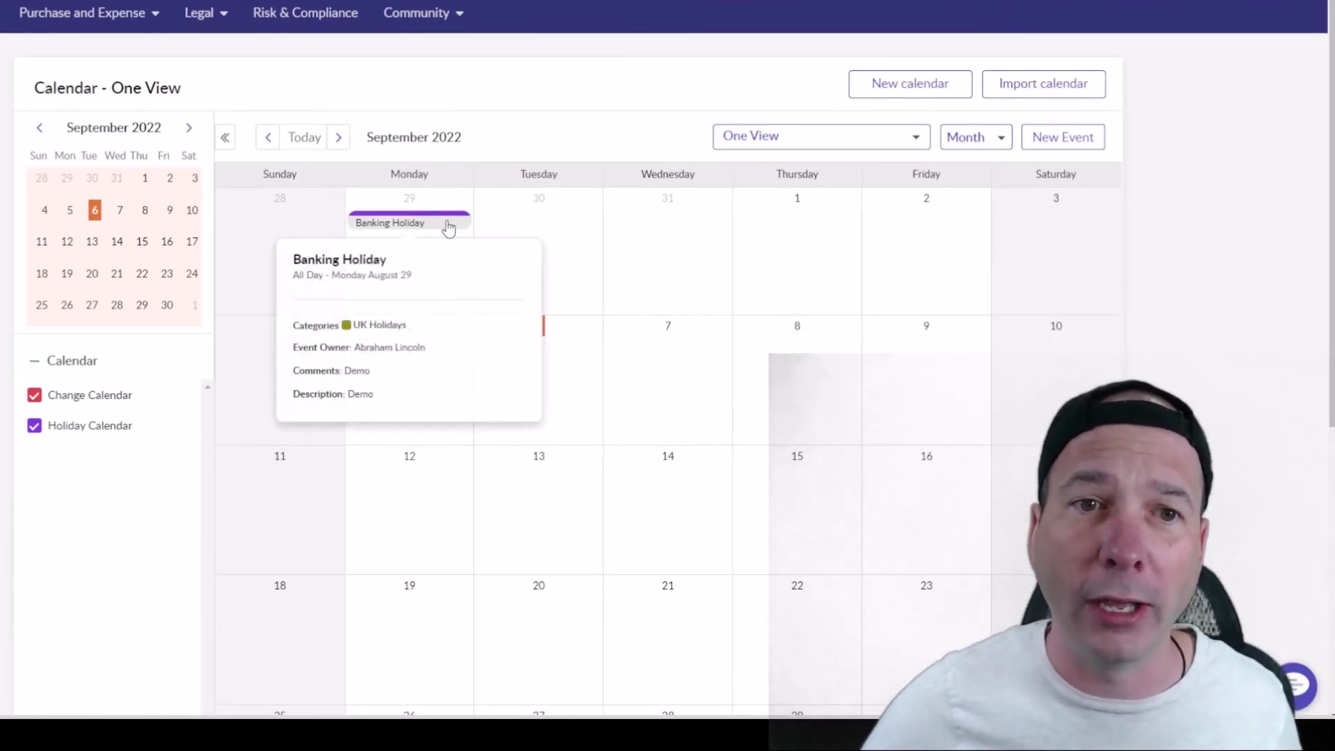
{"action": "mouse_move", "coordinate": [439, 363]}
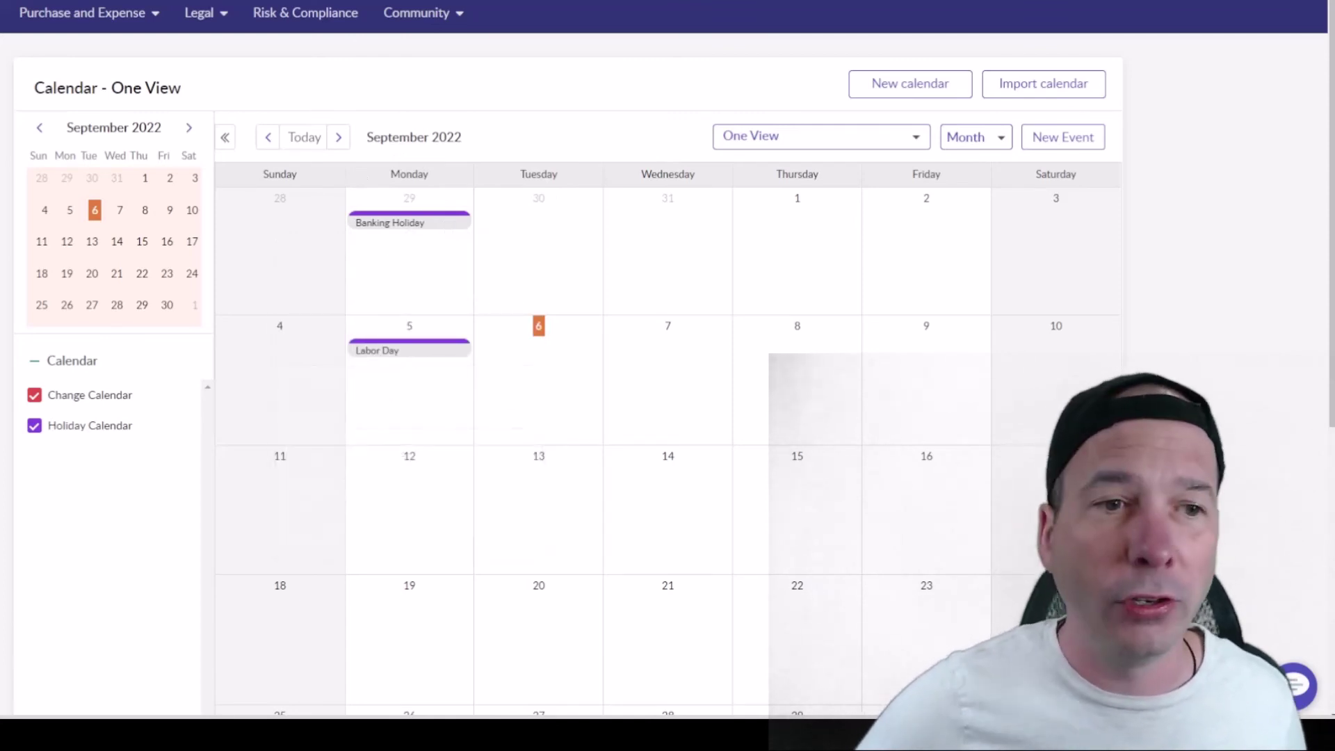
{"action": "mouse_move", "coordinate": [1, 352]}
{"action": "left_mouse_down"}
{"action": "mouse_move", "coordinate": [209, 479]}
{"action": "mouse_move", "coordinate": [207, 461]}
{"action": "left_mouse_up"}
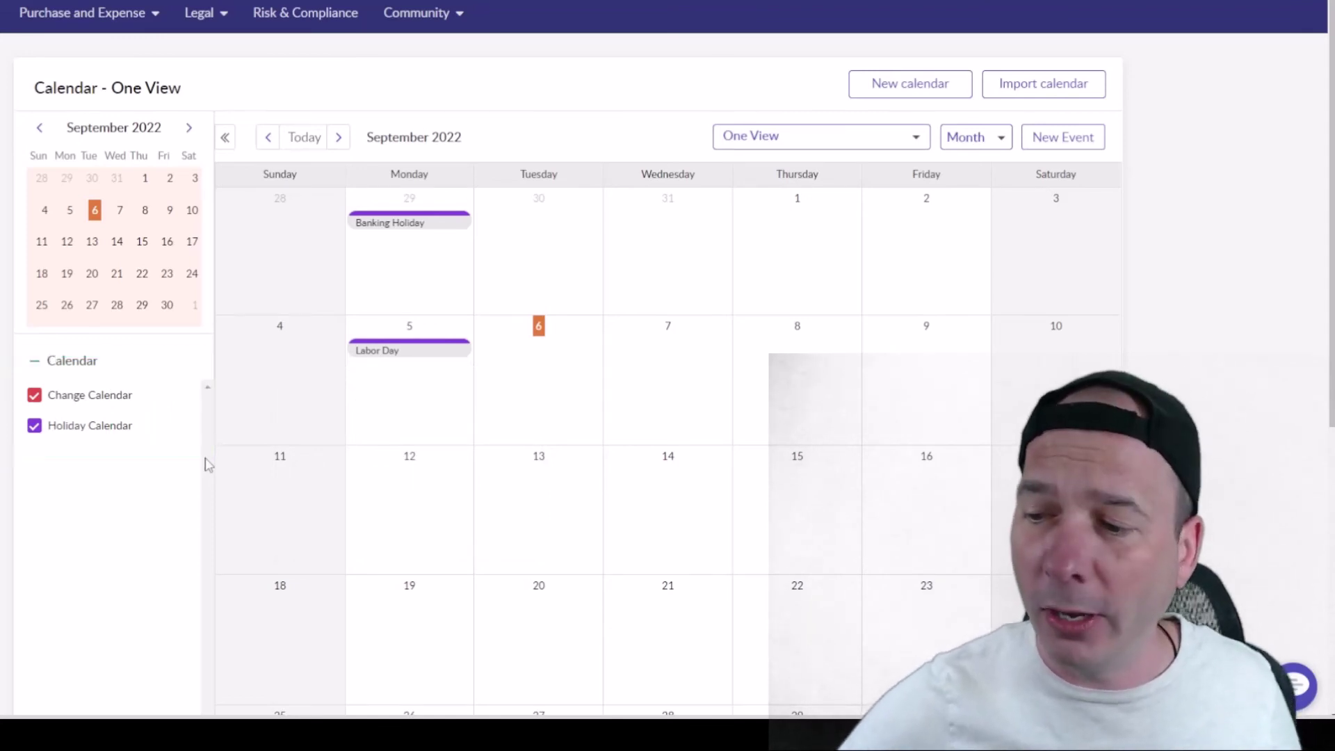
Step: Go back three months to June 2022 to see the change request events on 11–14 June
{"action": "left_click", "coordinate": [271, 137]}
{"action": "left_click", "coordinate": [271, 137]}
{"action": "left_click", "coordinate": [271, 137]}
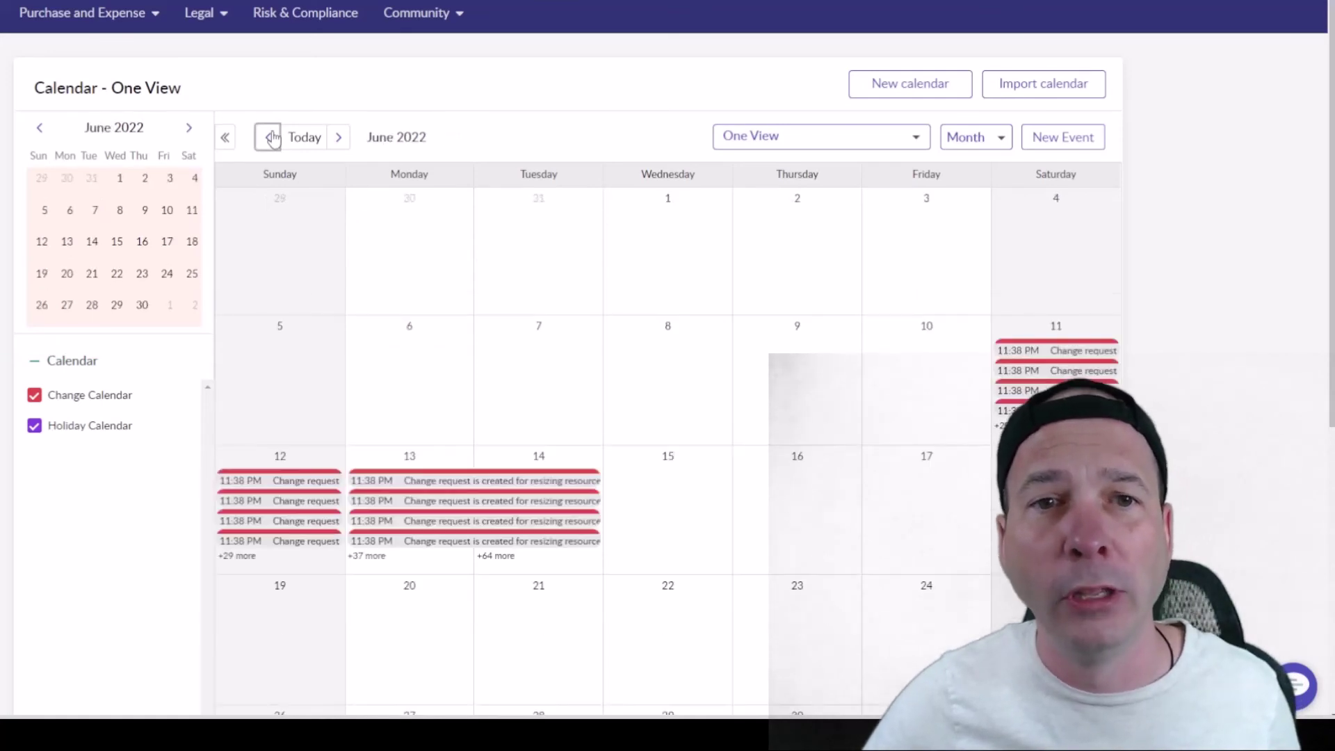